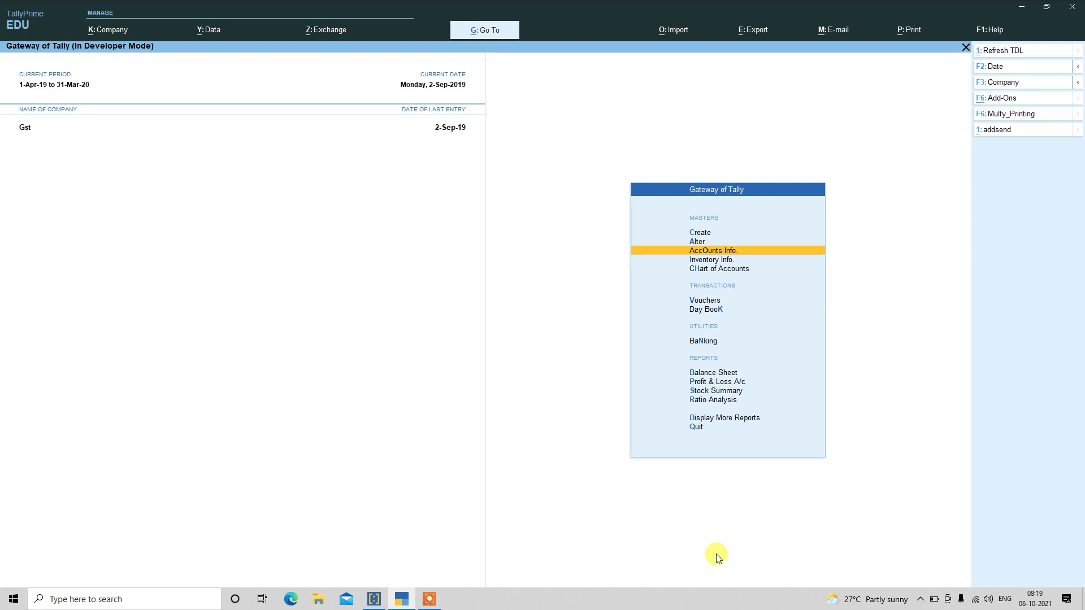
# Open the Sales voucher type for alteration from the accounting masters.
pyautogui.press('Up')
pyautogui.press('Return')
pyautogui.press('Down')
pyautogui.press('Down')
pyautogui.press('Down')
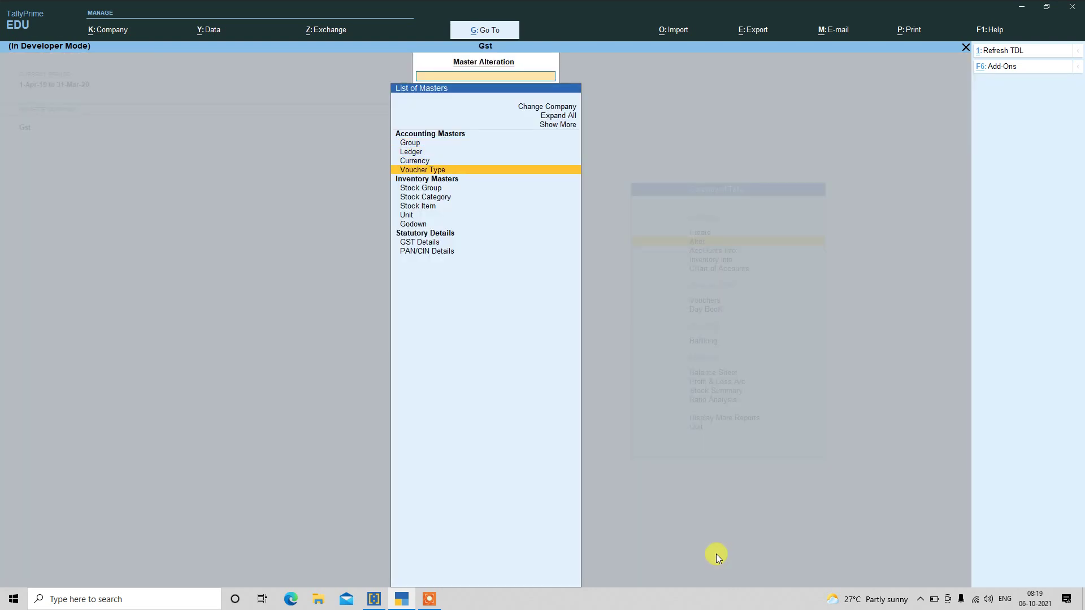
pyautogui.press('Return')
pyautogui.write('sa')
pyautogui.press('Down')
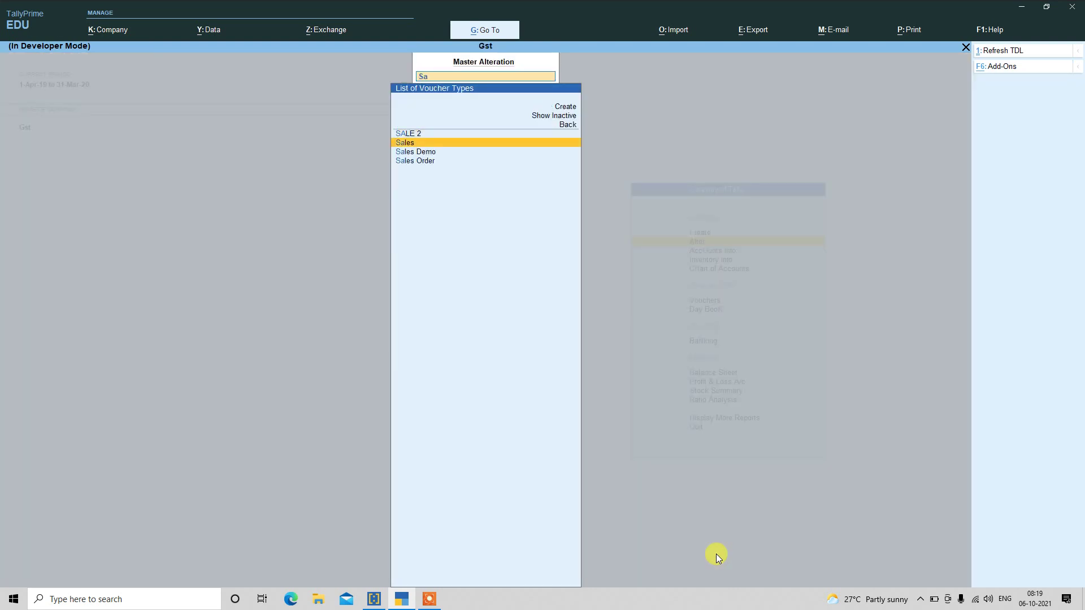
pyautogui.press('Return')
# Keep the border activated for the Sales voucher type and choose Horizontal & Vertical as its direction.
pyautogui.press('Return')
pyautogui.press('Return')
pyautogui.press('Return')
pyautogui.press('Return')
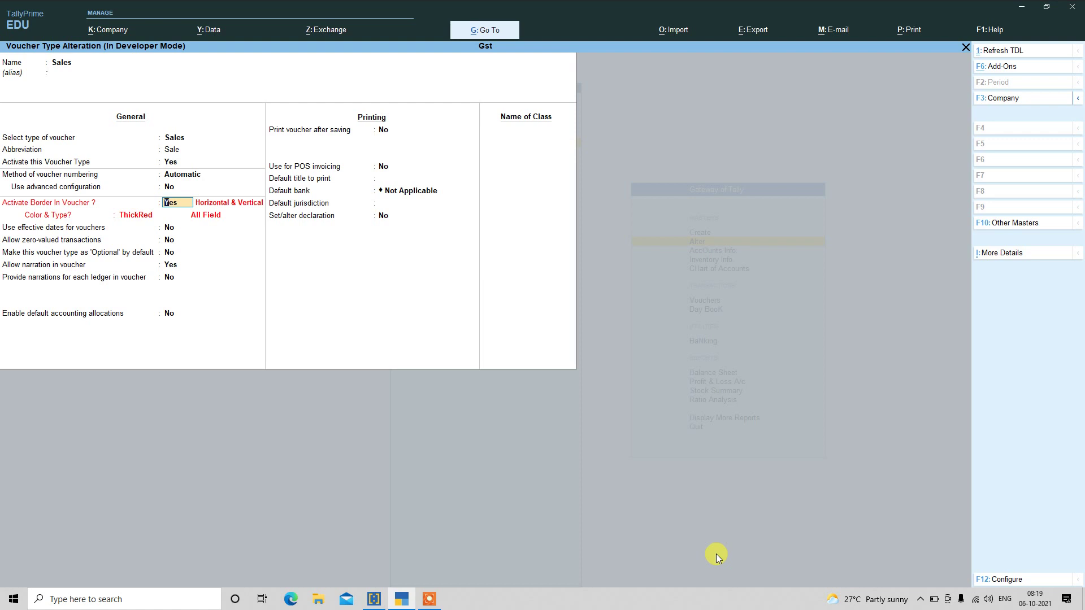
pyautogui.press('Return')
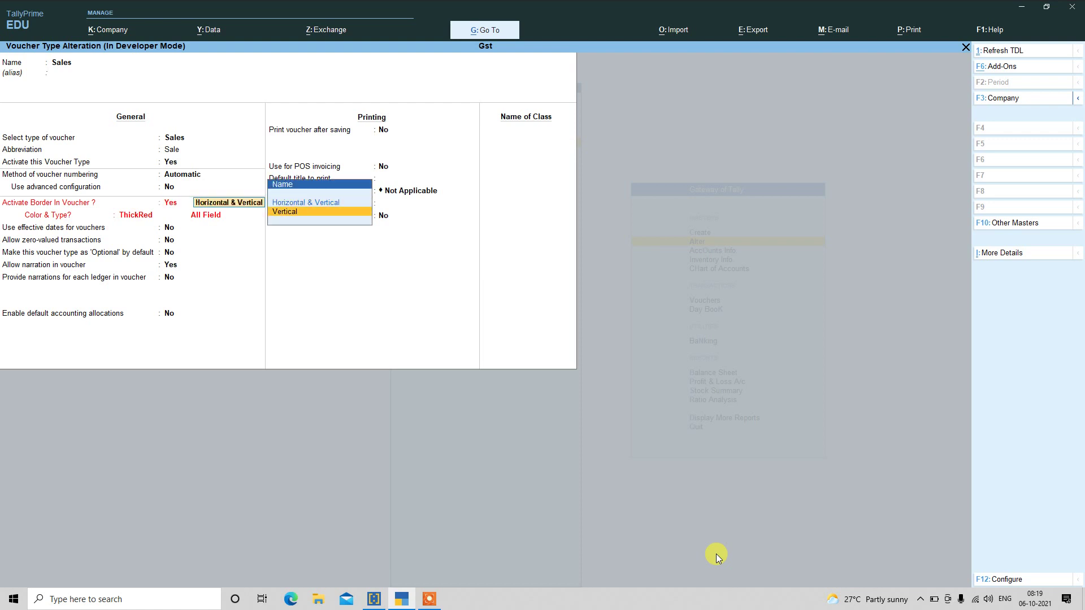
pyautogui.press('Down')
pyautogui.press('Up')
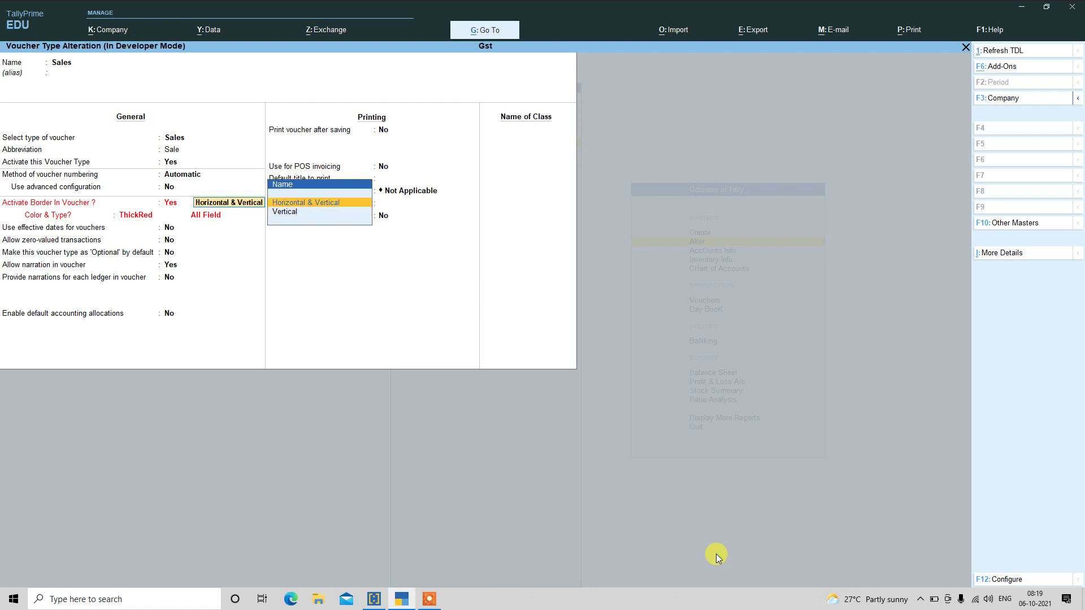
pyautogui.press('Down')
pyautogui.press('Up')
pyautogui.press('Down')
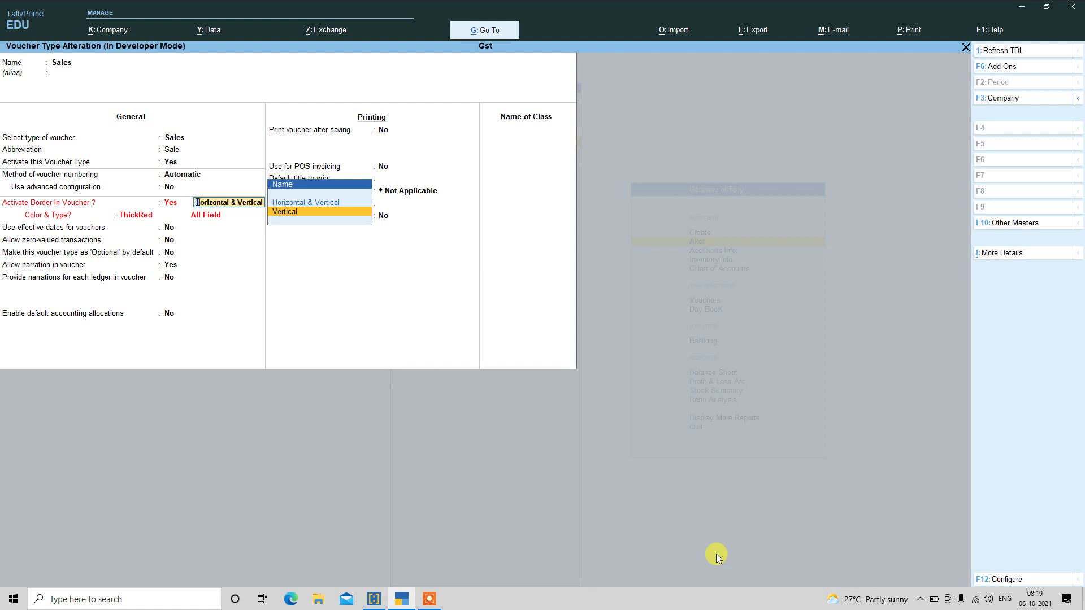
pyautogui.press('Up')
pyautogui.press('Return')
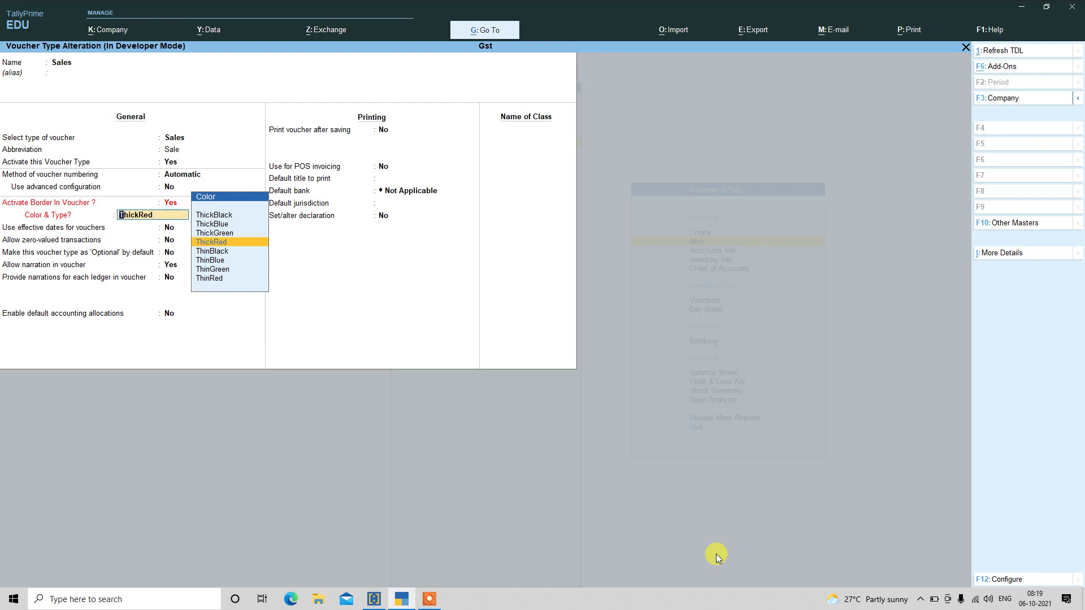
# Keep ThickRed as the border colour and All Field as its scope, and save the Sales voucher type.
pyautogui.press('Return')
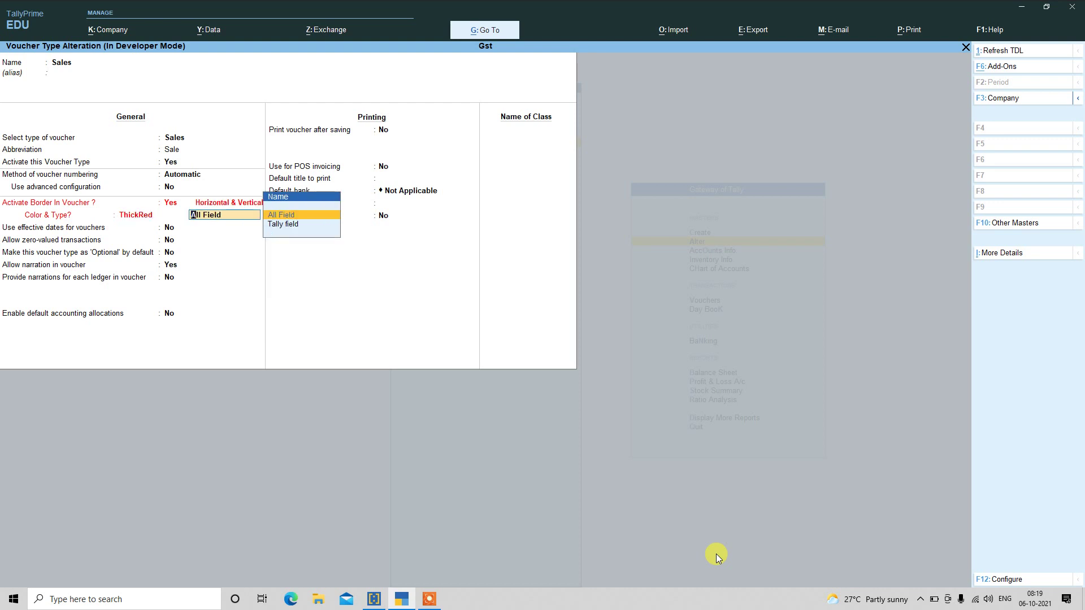
pyautogui.press('Down')
pyautogui.press('Up')
pyautogui.press('BackSpace')
pyautogui.press('Return')
pyautogui.press('Return')
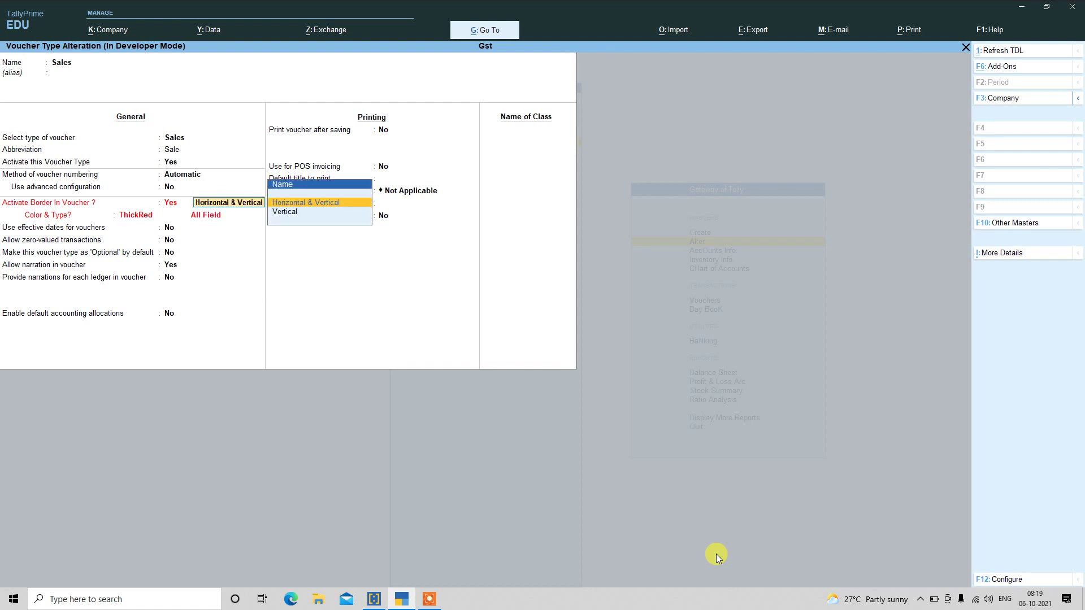
pyautogui.press('BackSpace')
pyautogui.press('BackSpace')
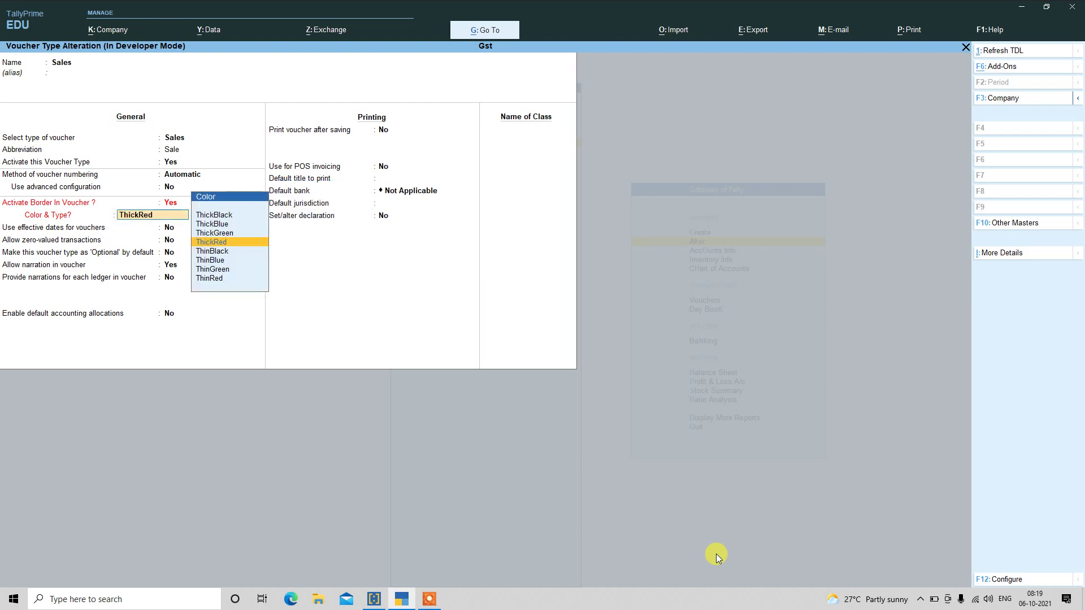
pyautogui.hotkey('ctrl', 'a')
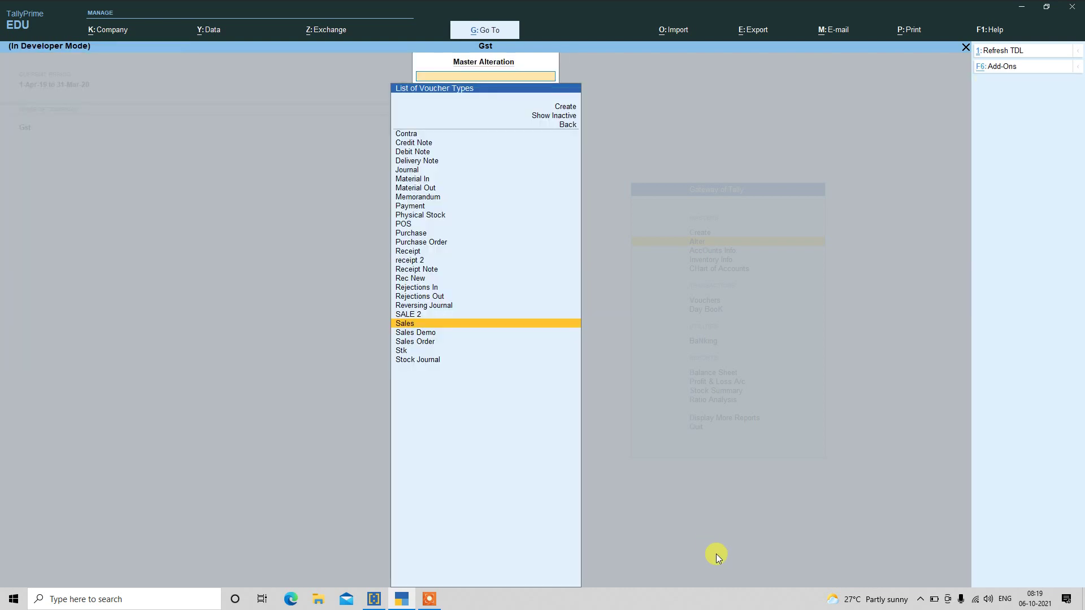
# Open the SALE 2 voucher type, check its border direction and colour settings, and accept it.
pyautogui.press('Up')
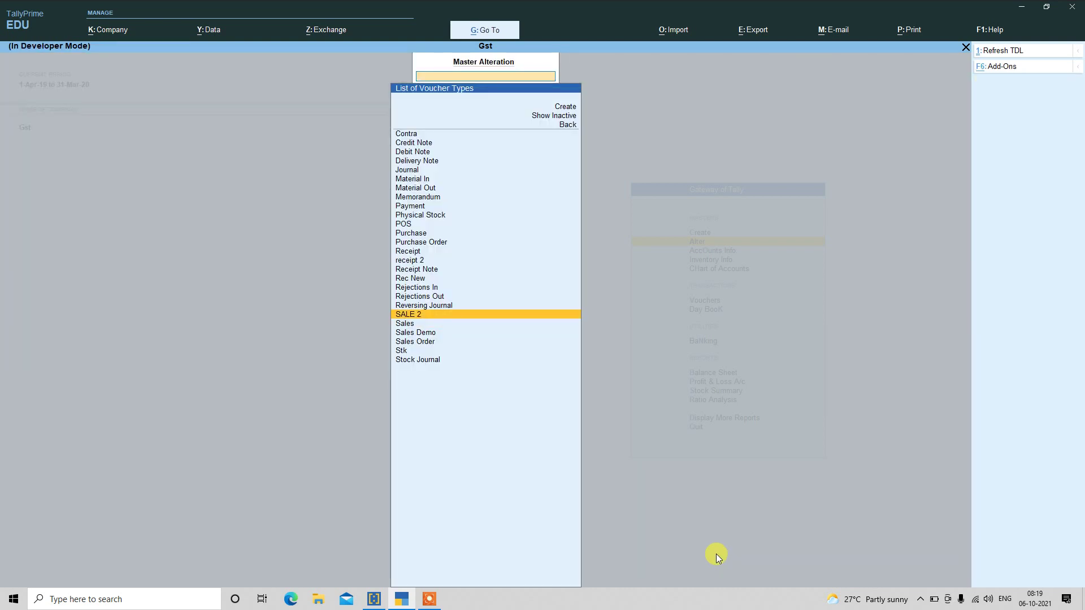
pyautogui.press('Return')
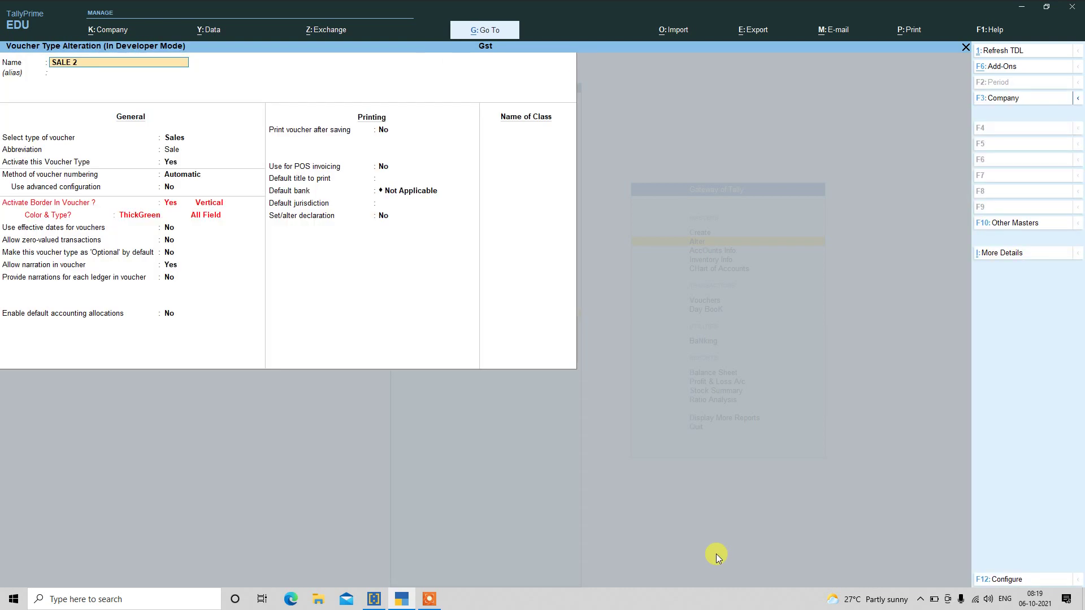
pyautogui.click(211, 203)
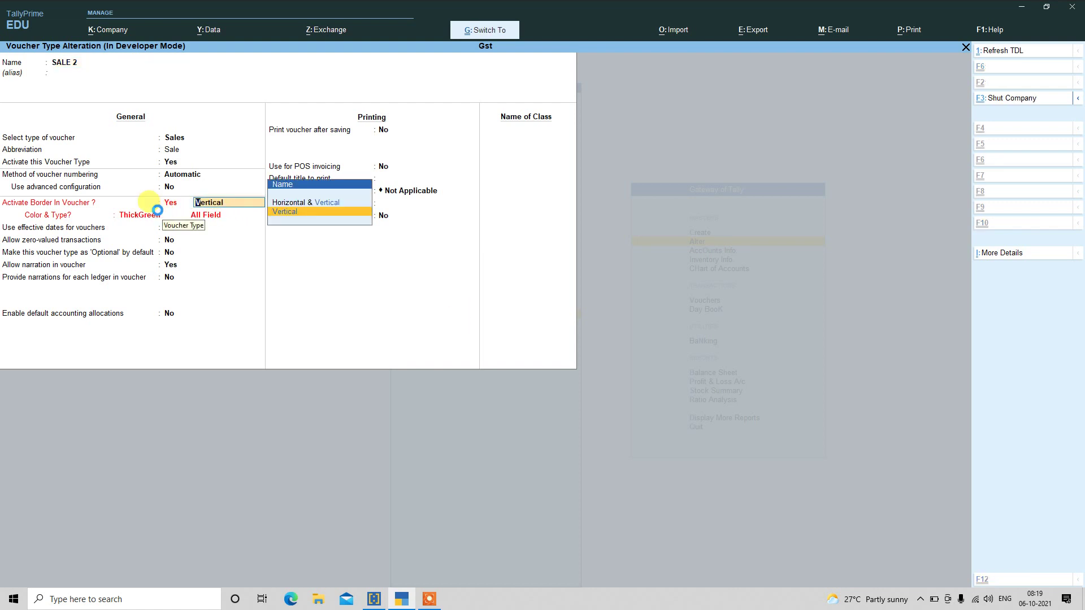
pyautogui.hotkey('ctrl', 'a')
# Open the Purchase voucher type, check its border settings, and return to the Gateway of Tally.
pyautogui.write('Pu')
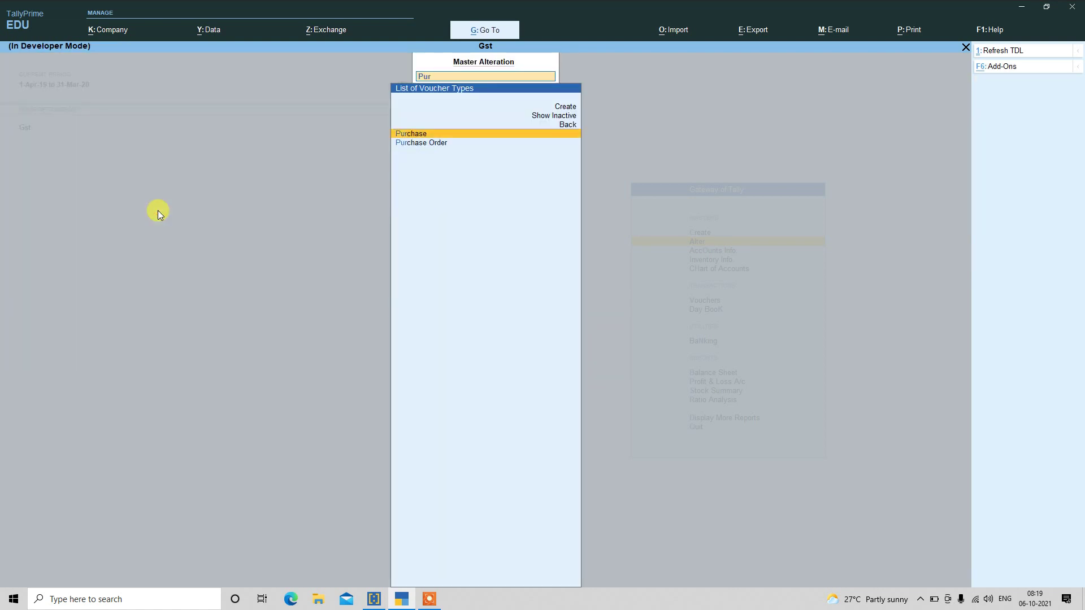
pyautogui.press('Return')
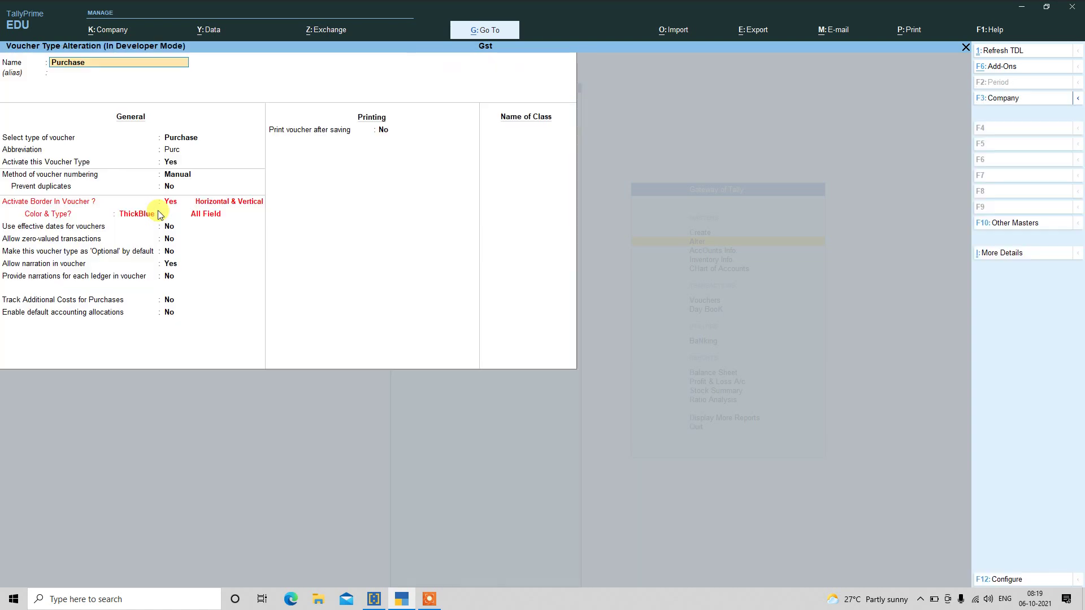
pyautogui.click(218, 202)
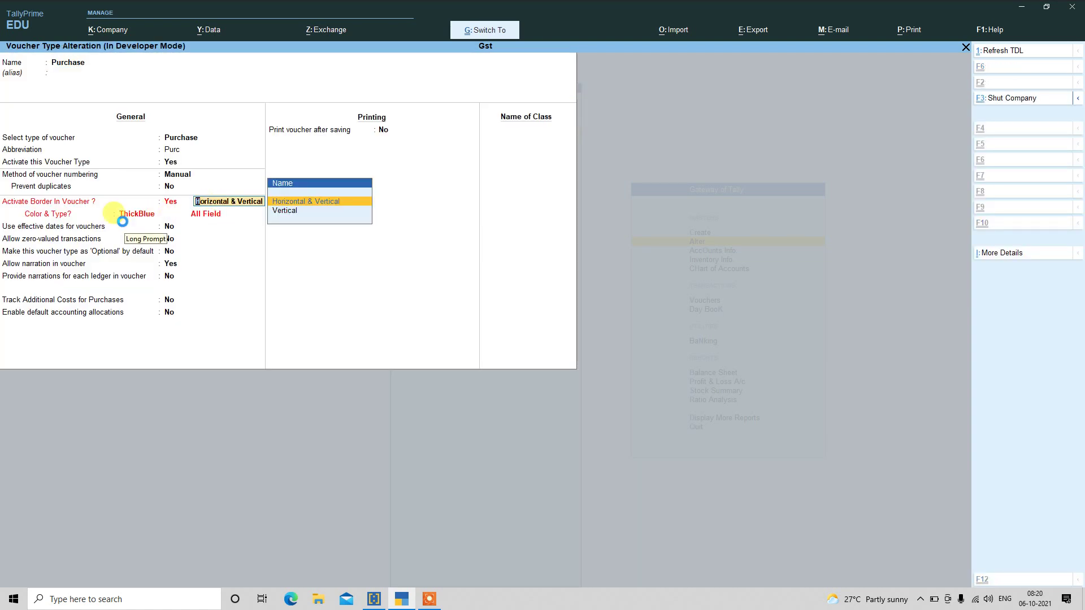
pyautogui.press('Escape')
pyautogui.press('Escape')
pyautogui.press('Escape')
pyautogui.press('n')
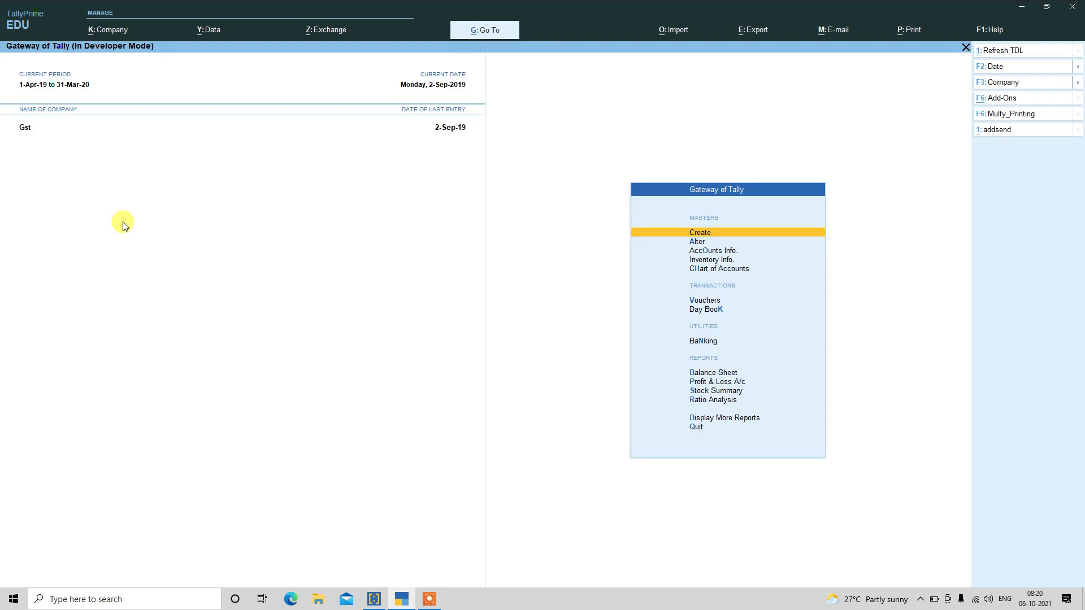
# Open the SALE 2 voucher from the Day Book, examine the borders around its item columns, and close it.
pyautogui.press('k')
pyautogui.press('Down')
pyautogui.press('Down')
pyautogui.press('Down')
pyautogui.press('Down')
pyautogui.press('Down')
pyautogui.press('Down')
pyautogui.press('Down')
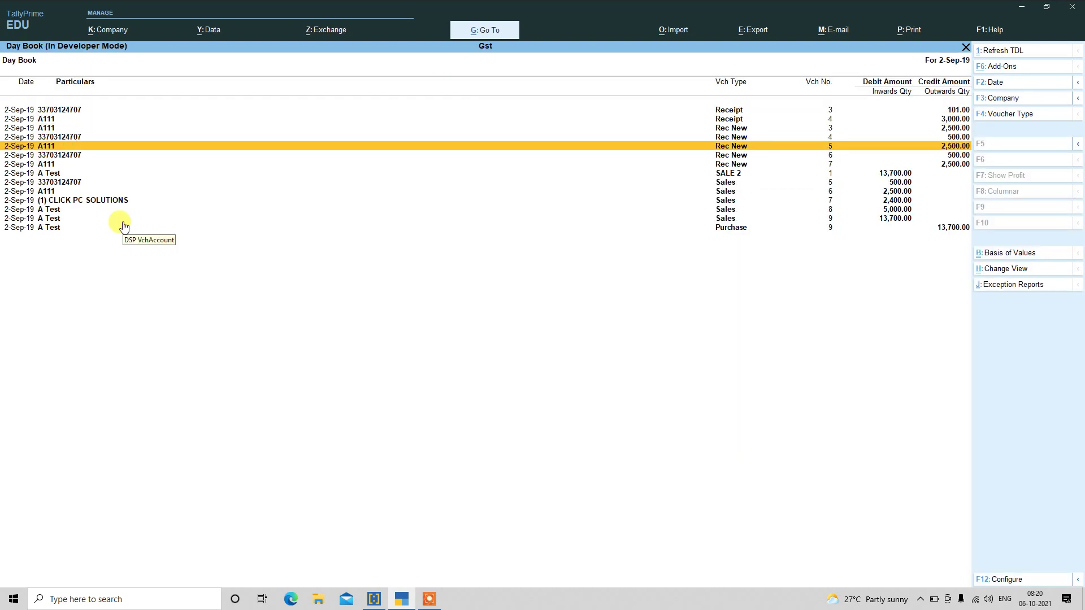
pyautogui.press('Return')
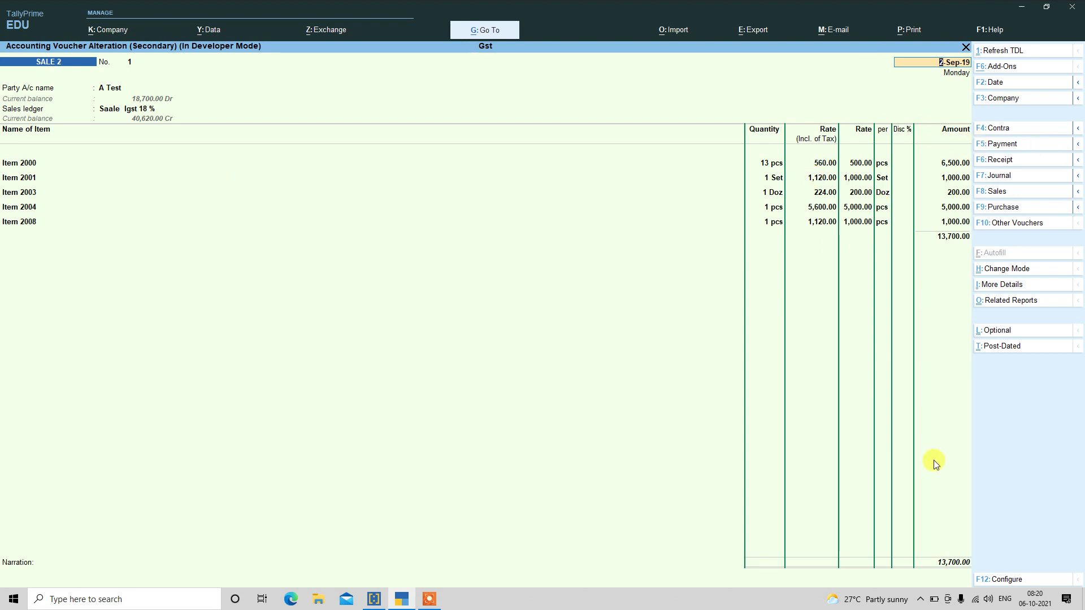
pyautogui.press('Escape')
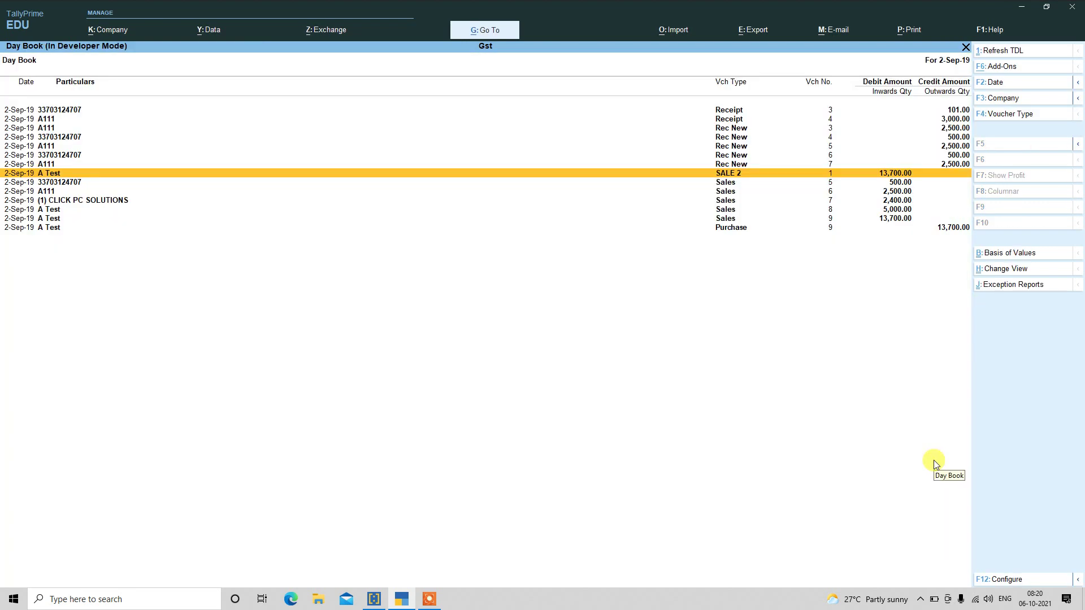
# Open Sales voucher 9 for A Test from the Day Book, examine its borders, and close it.
pyautogui.press('Down')
pyautogui.press('Down')
pyautogui.press('Down')
pyautogui.press('Down')
pyautogui.press('Down')
pyautogui.press('Return')
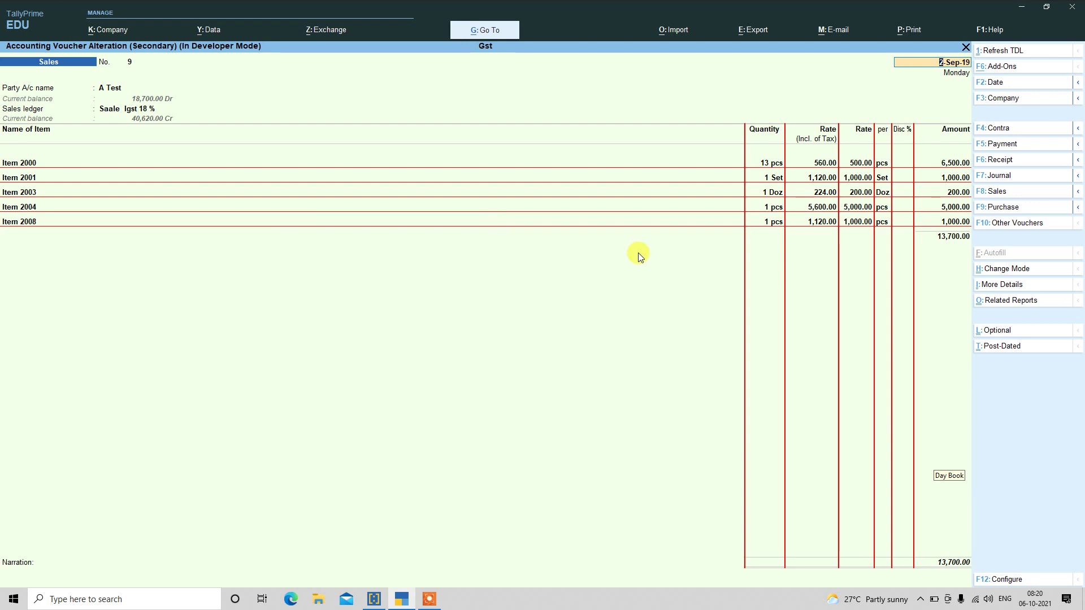
pyautogui.press('Escape')
pyautogui.press('Return')
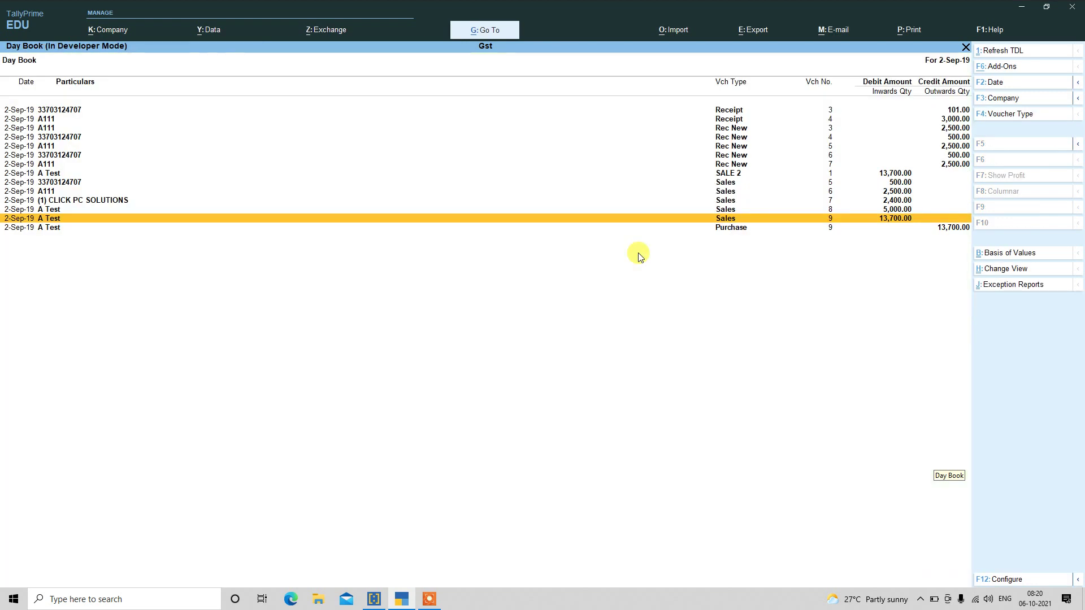
# Open Purchase voucher 9 from the Day Book, examine its borders, and return to the Gateway of Tally.
pyautogui.press('Down')
pyautogui.press('Return')
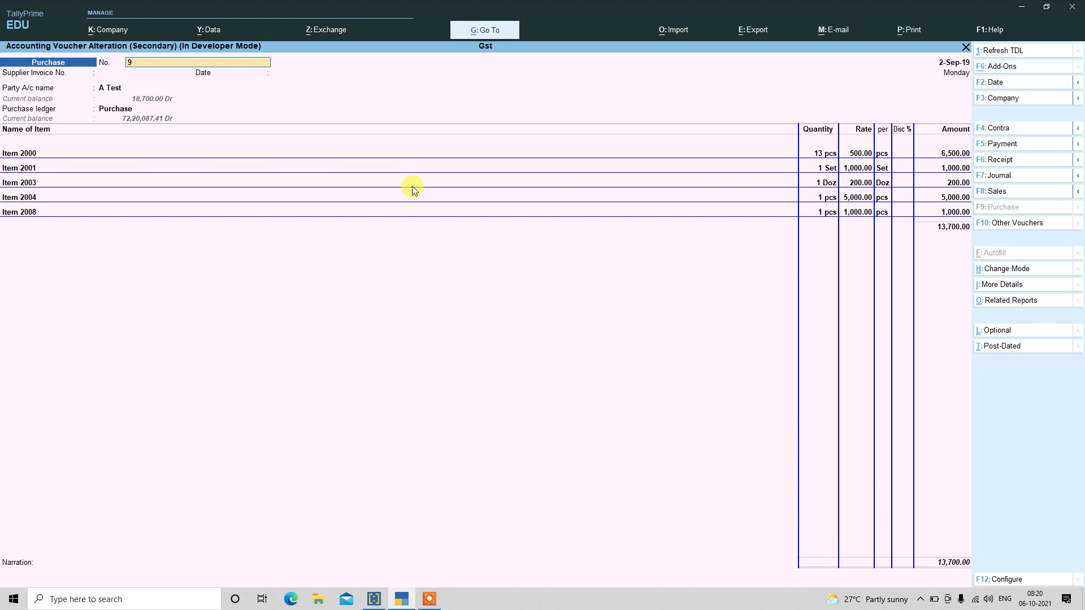
pyautogui.press('Escape')
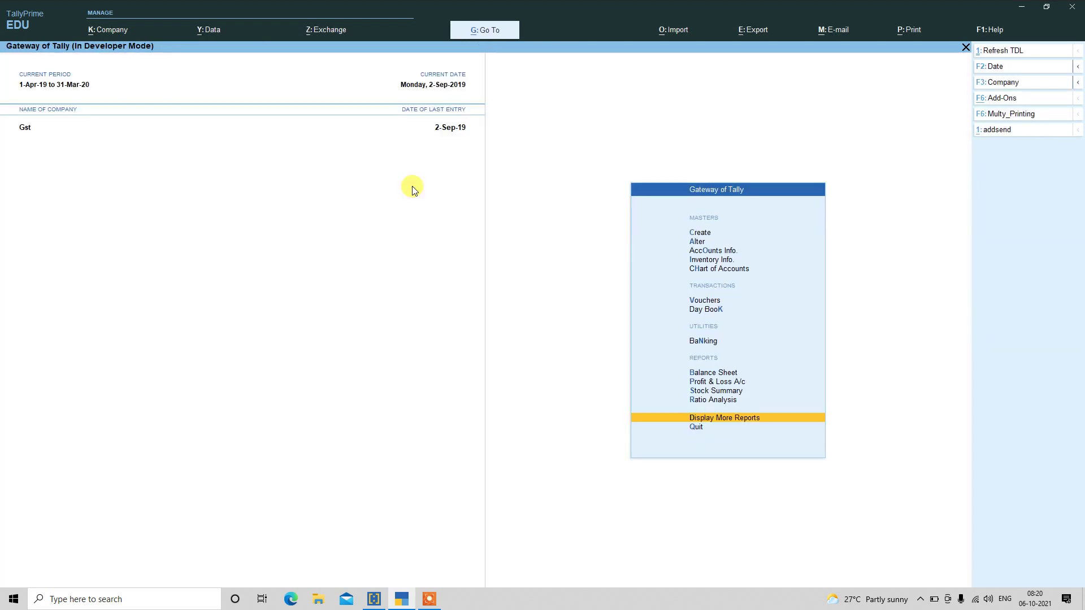
pyautogui.press('v')
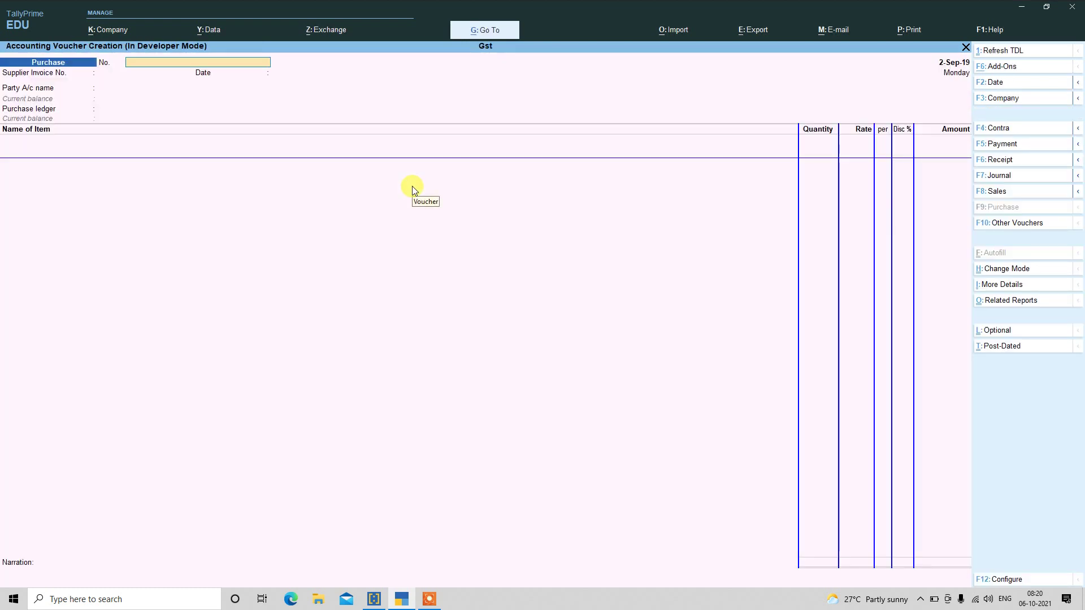
pyautogui.click(1001, 145)
pyautogui.press('Escape')
pyautogui.press('Escape')
pyautogui.press('Escape')
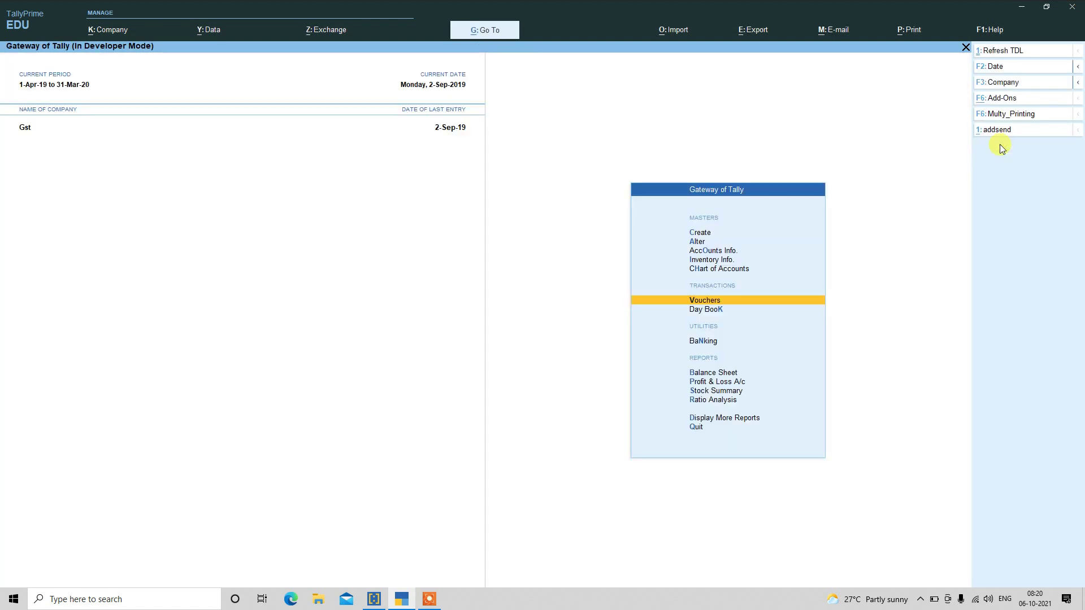
# Open the Payment voucher type for alteration from the accounting masters.
pyautogui.press('a')
pyautogui.press('Down')
pyautogui.press('Down')
pyautogui.press('Down')
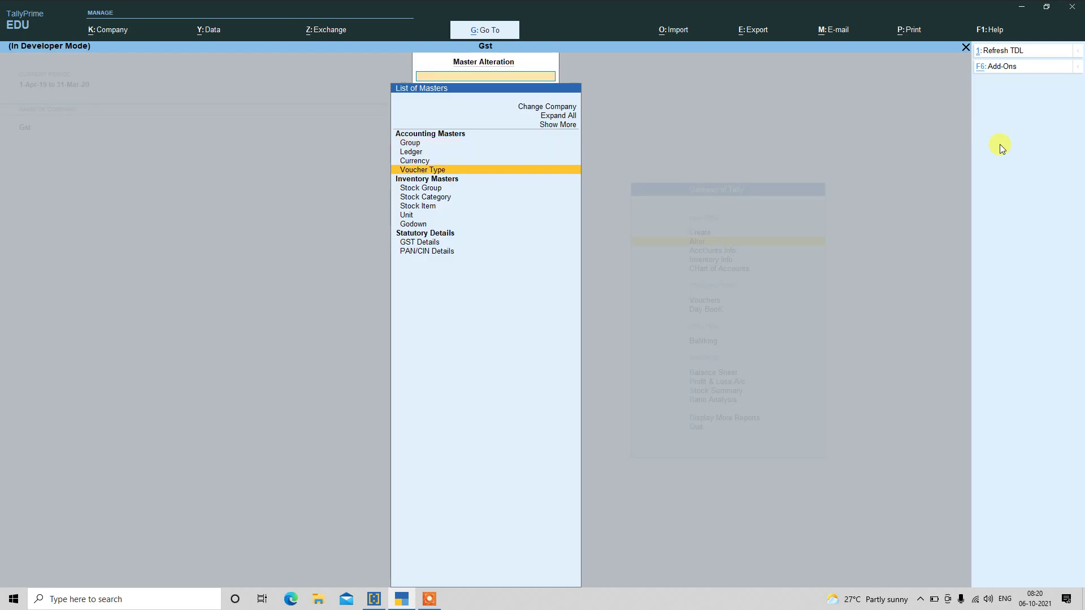
pyautogui.press('Return')
pyautogui.write('Pay')
pyautogui.press('Return')
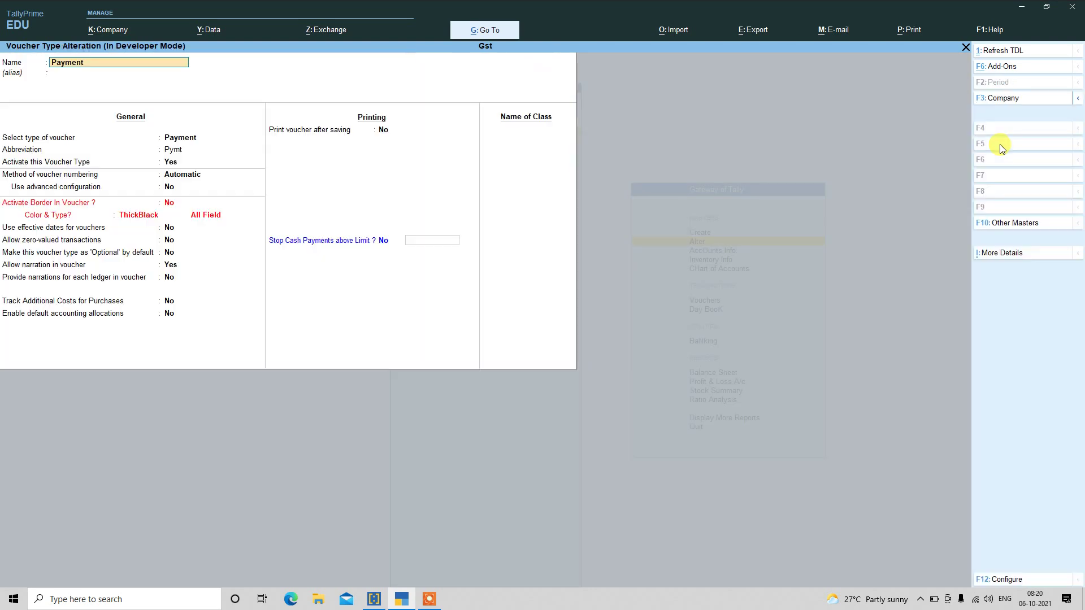
# Enable Stop Cash Payments above Limit for the Payment voucher type with a limit of 5000, and save it.
pyautogui.press('Return')
pyautogui.press('Return')
pyautogui.press('Return')
pyautogui.press('Return')
pyautogui.press('Return')
pyautogui.press('Return')
pyautogui.press('Return')
pyautogui.press('Return')
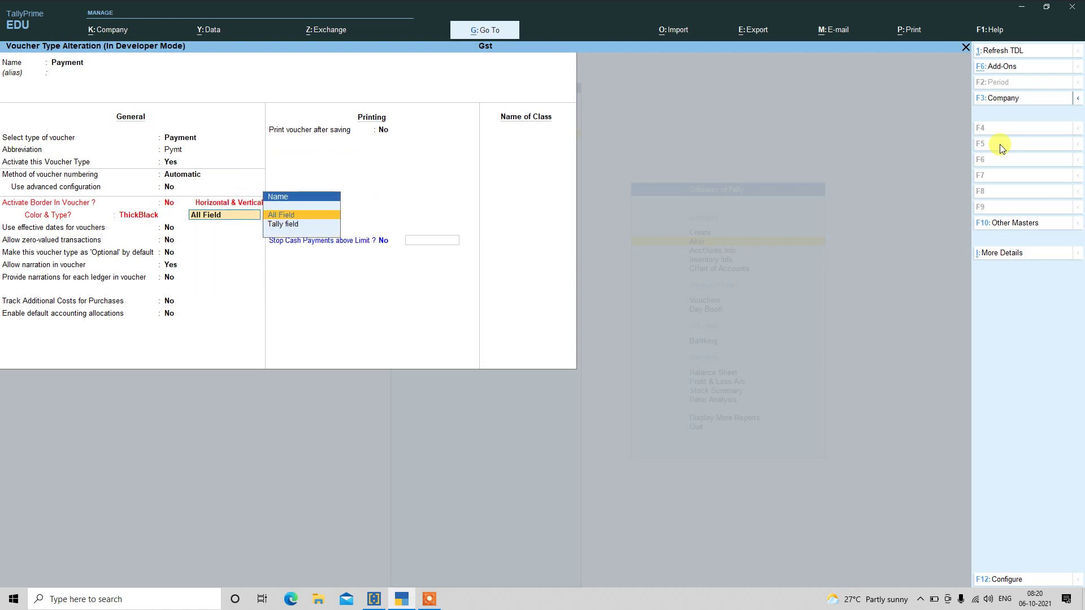
pyautogui.press('Return')
pyautogui.press('Return')
pyautogui.press('Return')
pyautogui.press('Return')
pyautogui.press('Return')
pyautogui.press('Return')
pyautogui.press('Return')
pyautogui.press('Return')
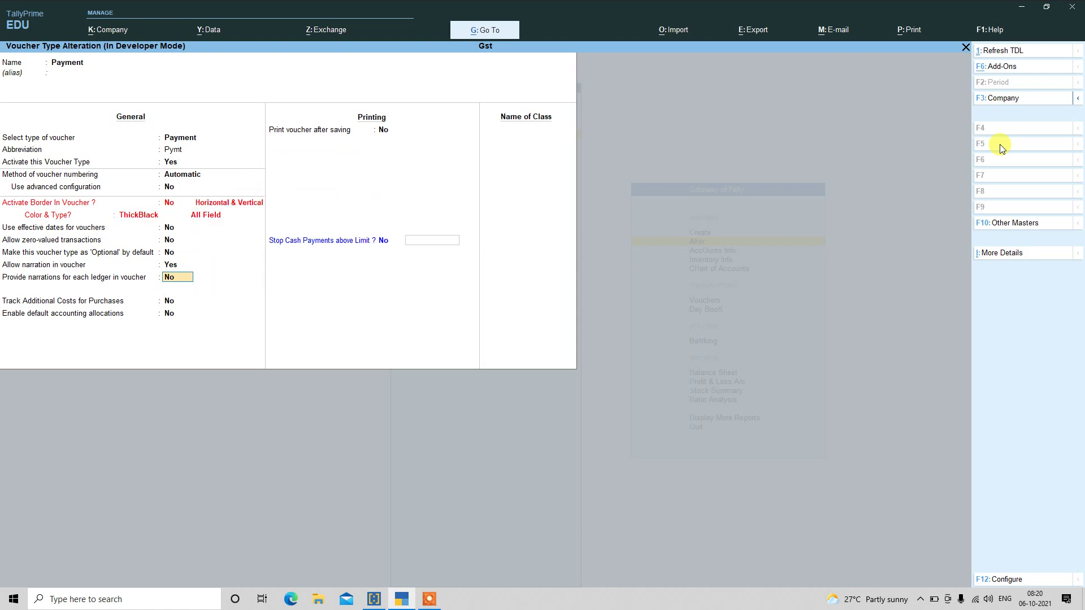
pyautogui.press('Return')
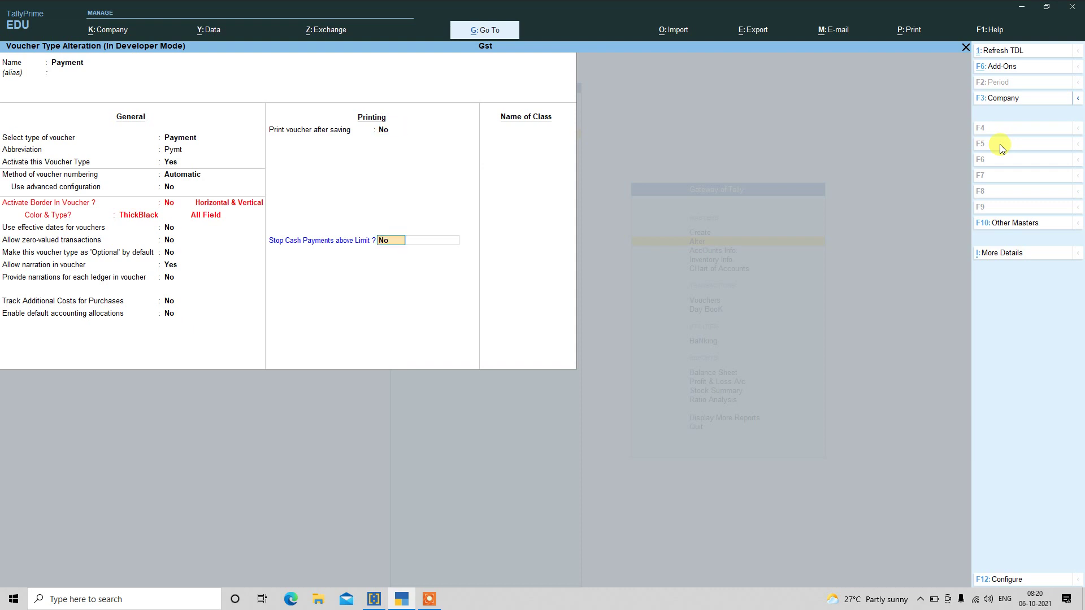
pyautogui.press('y')
pyautogui.press('Return')
pyautogui.write('5000')
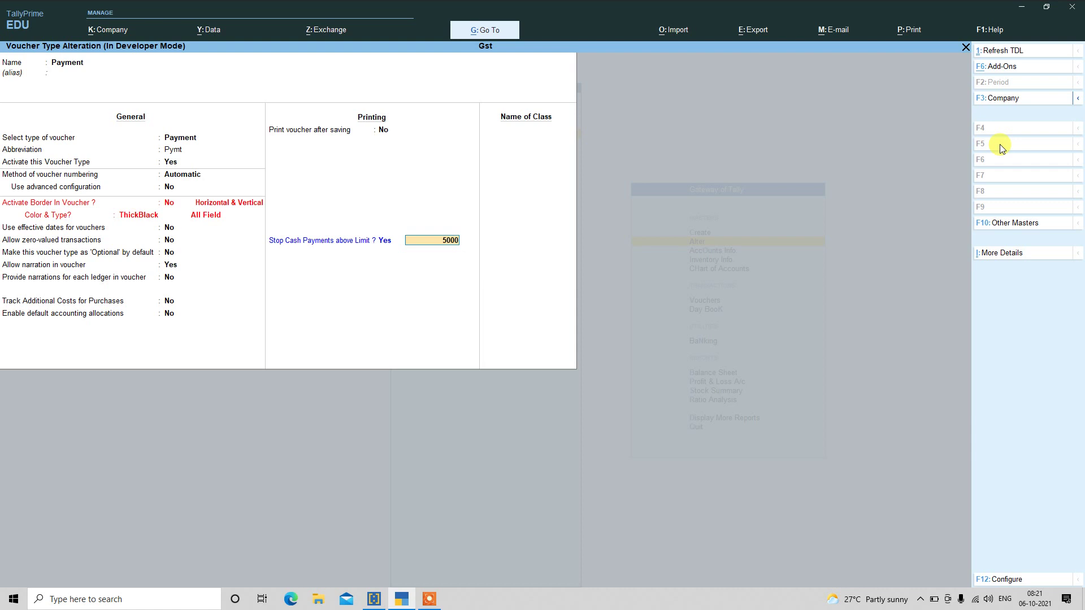
pyautogui.press('Return')
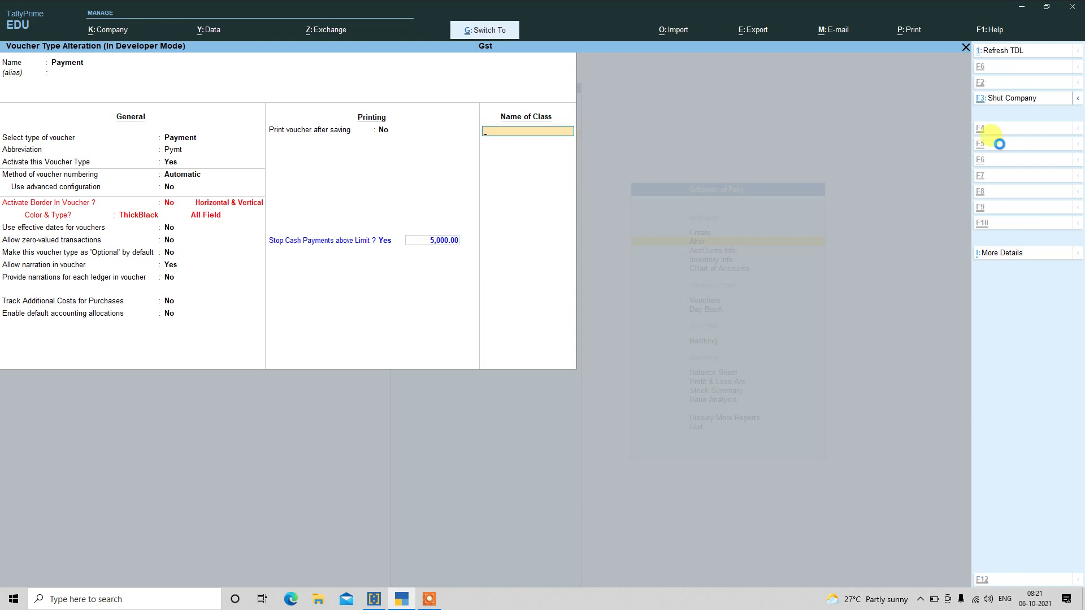
pyautogui.hotkey('ctrl', 'a')
# Start a new Payment voucher from the Gateway of Tally, paying from the Cash account to the Rent ledger.
pyautogui.press('Escape')
pyautogui.press('Escape')
pyautogui.press('v')
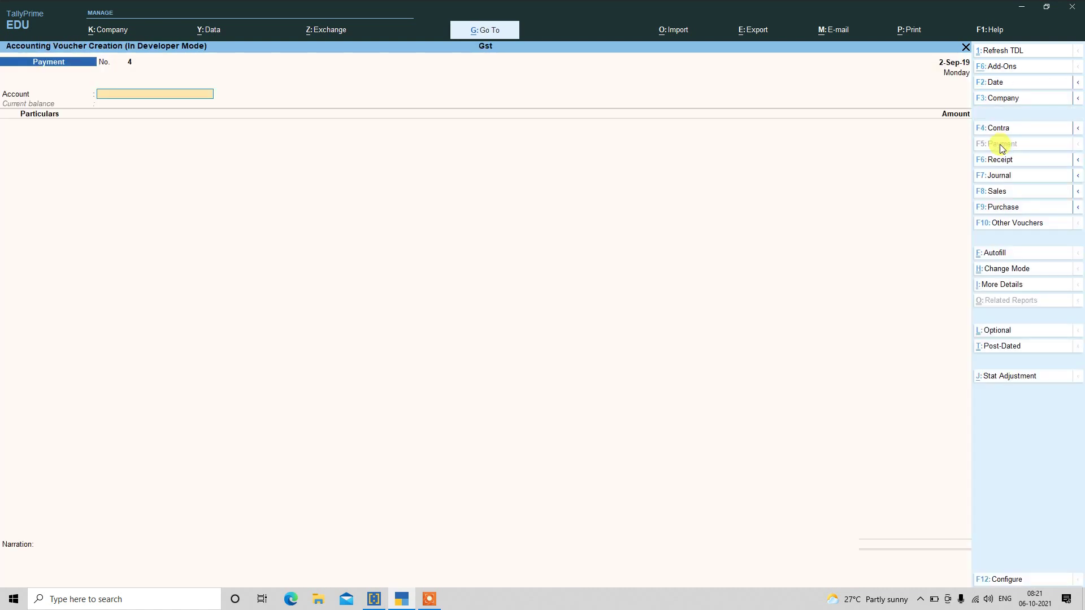
pyautogui.write('c')
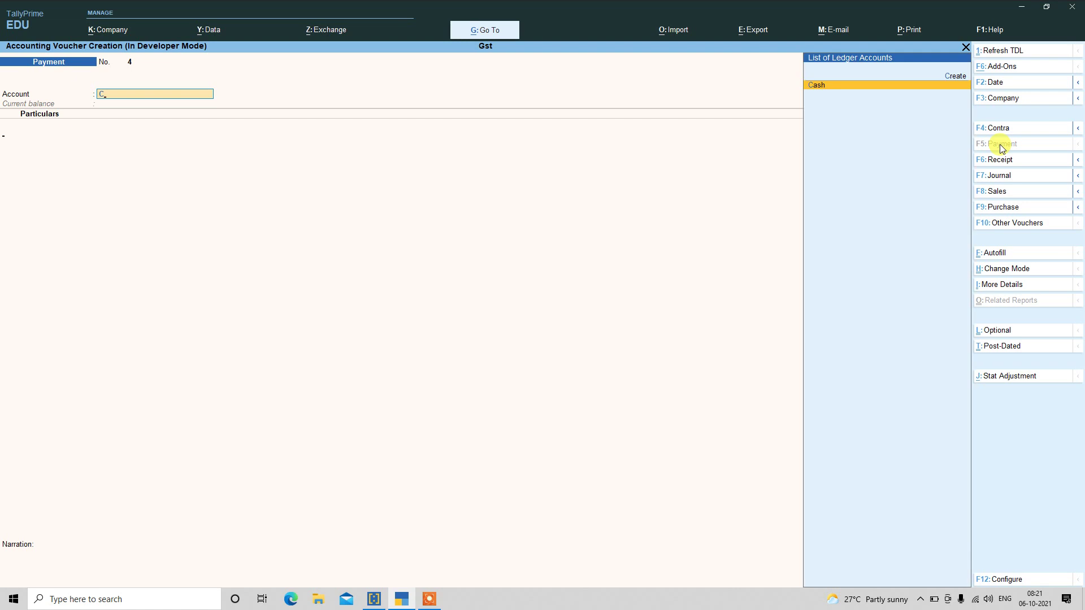
pyautogui.press('Return')
pyautogui.write('Ren')
pyautogui.press('Return')
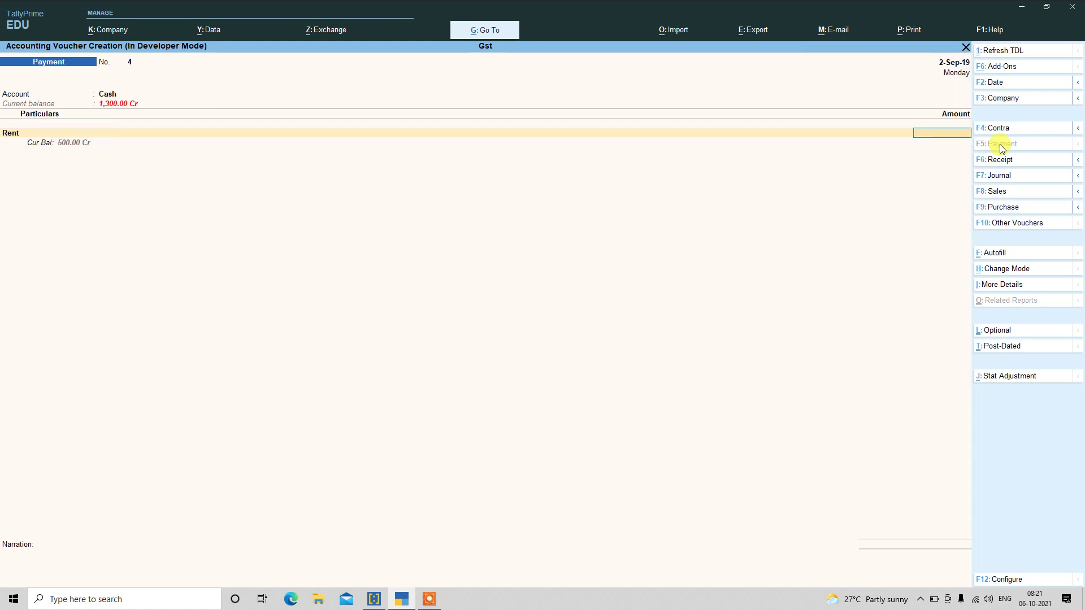
# Enter 50,000 as the Rent amount and try to save the cash payment voucher.
pyautogui.write('50,000')
pyautogui.press('Return')
pyautogui.press('Return')
pyautogui.press('Return')
pyautogui.press('Return')
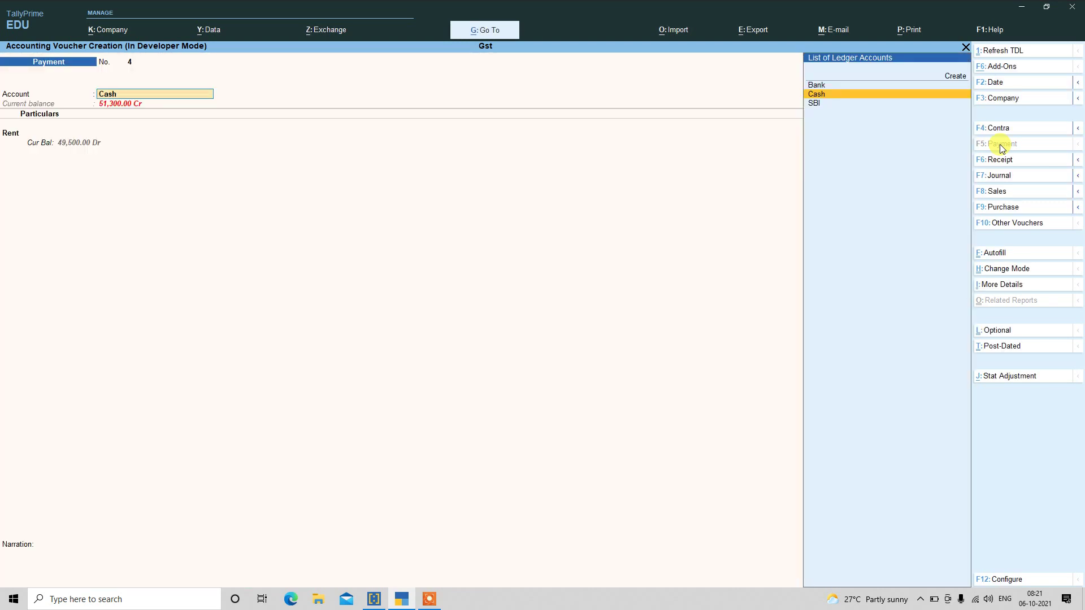
# Try once more to save the 50,000 cash payment, and abandon the voucher to return to the Gateway of Tally.
pyautogui.press('Return')
pyautogui.press('Return')
pyautogui.press('Return')
pyautogui.press('Return')
pyautogui.press('Return')
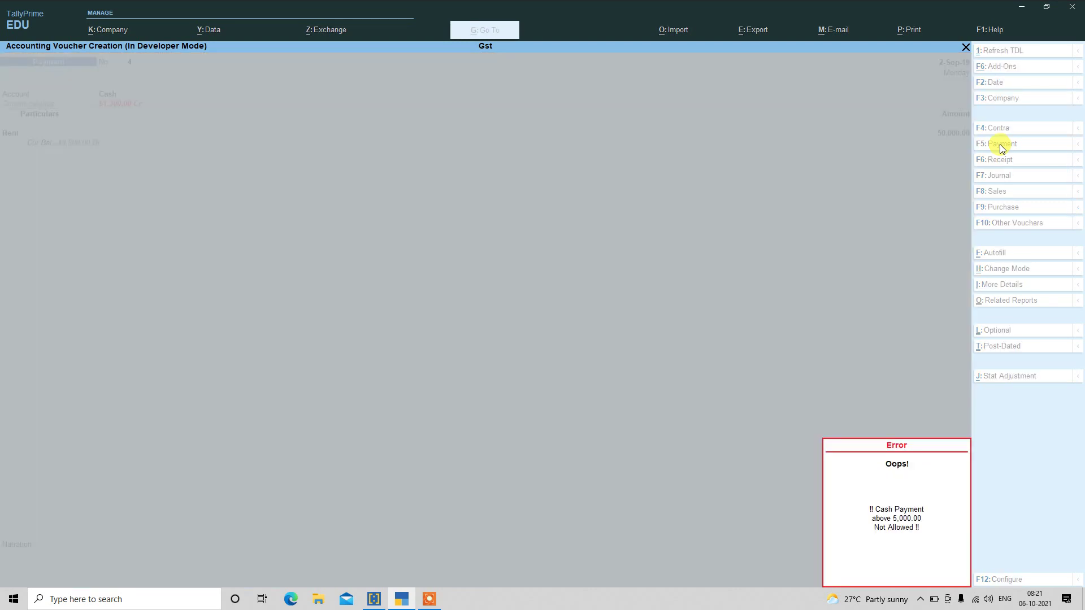
pyautogui.press('Return')
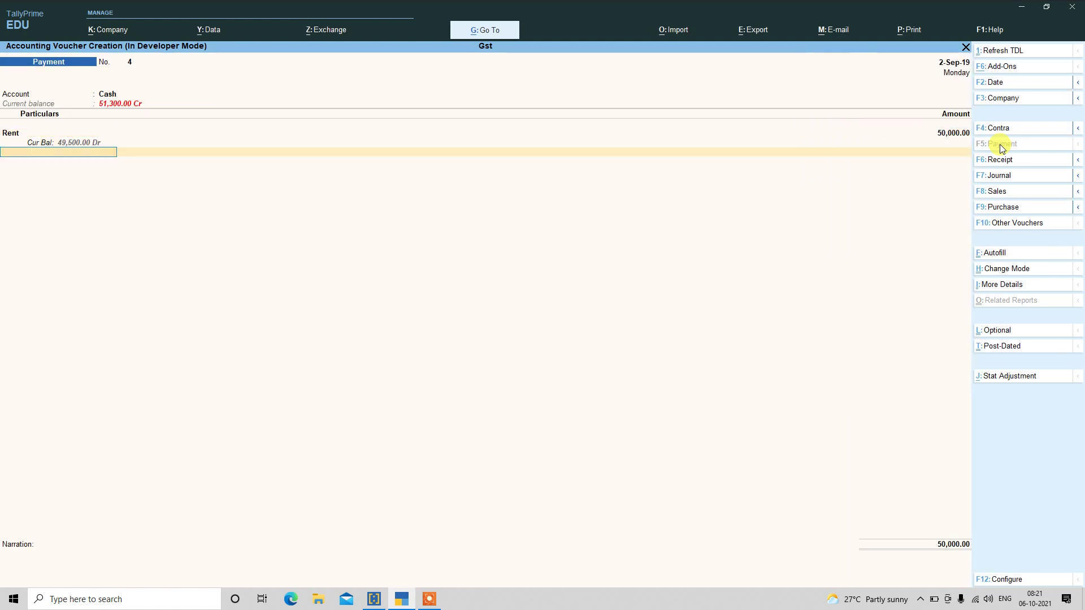
pyautogui.press('Return')
pyautogui.press('Return')
pyautogui.press('Escape')
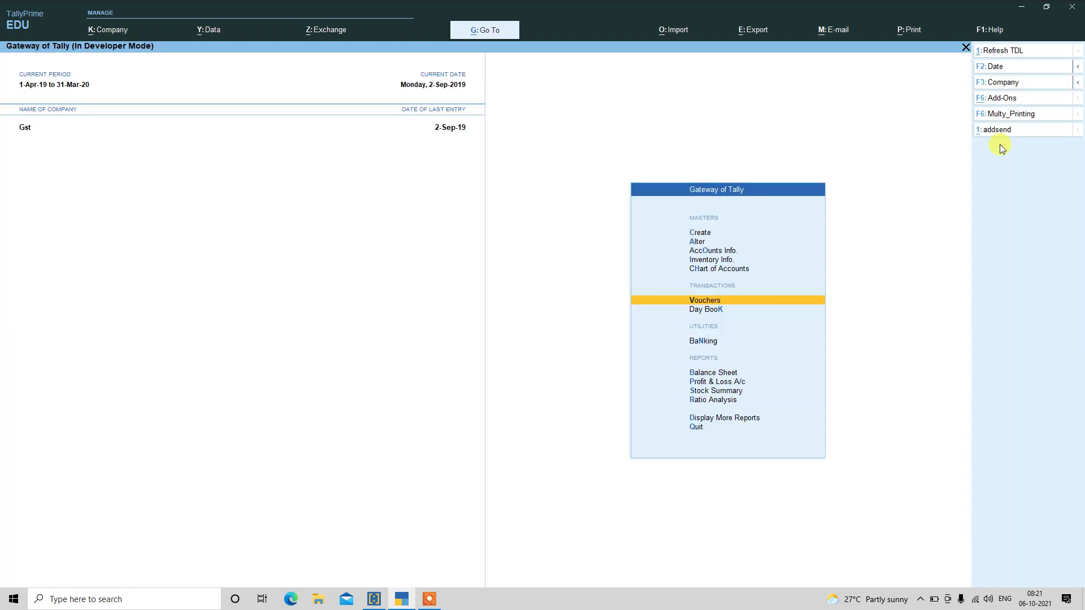
# Open the Payment voucher type for alteration to revise its cash payment limit.
pyautogui.press('a')
pyautogui.press('Down')
pyautogui.press('Down')
pyautogui.press('Down')
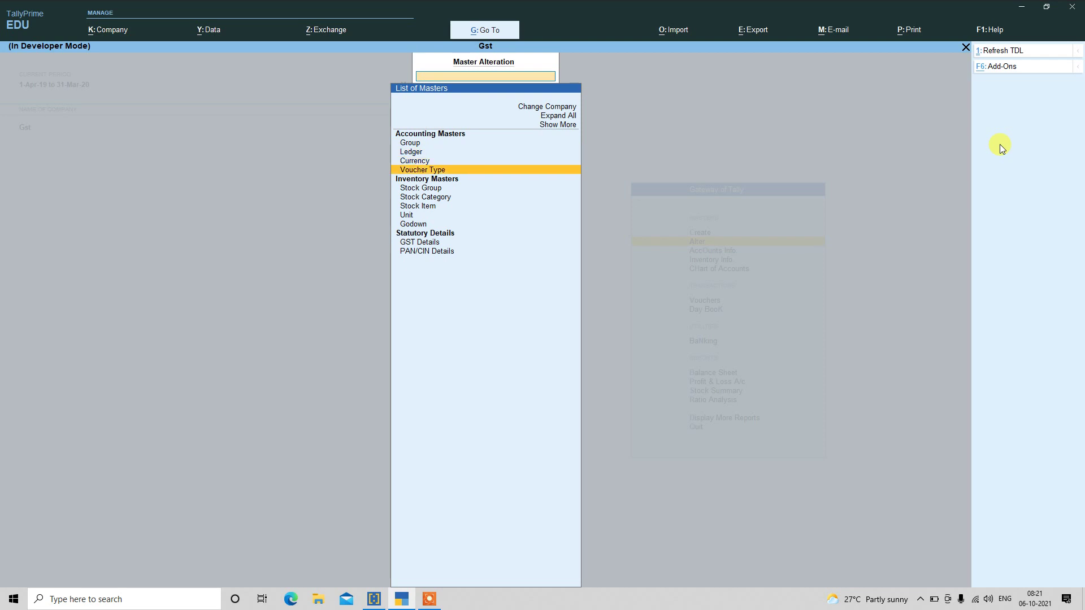
pyautogui.press('Return')
pyautogui.write('Pay')
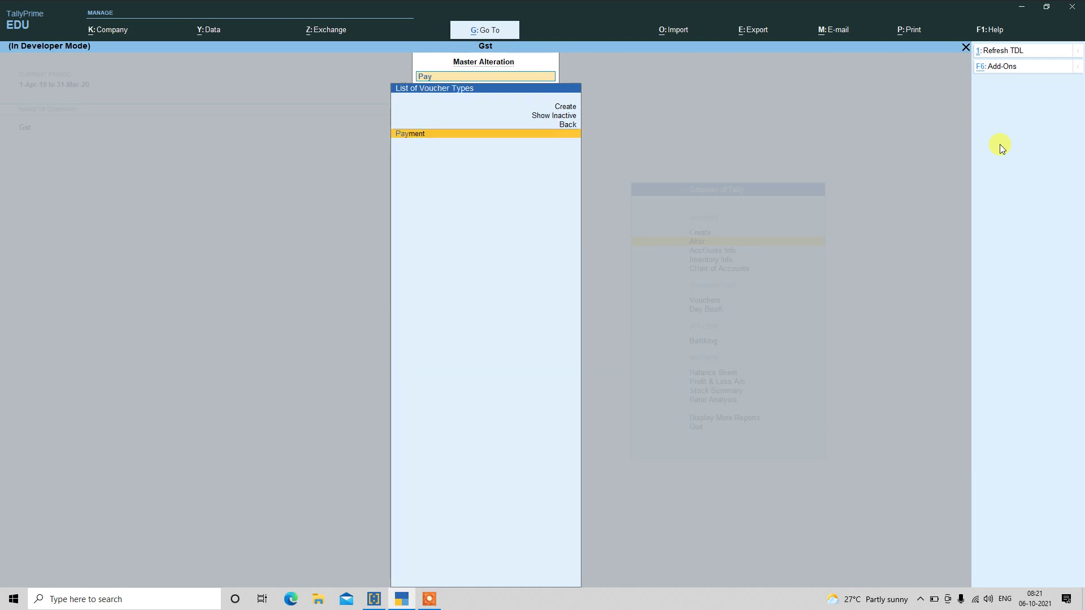
pyautogui.press('Return')
# Set the Stop Cash Payments above Limit amount to 50,000, save the voucher type, and return to the Gateway of Tally.
pyautogui.press('Return')
pyautogui.press('Return')
pyautogui.press('Return')
pyautogui.press('Return')
pyautogui.press('Return')
pyautogui.press('Return')
pyautogui.press('Return')
pyautogui.press('Return')
pyautogui.press('Return')
pyautogui.press('Return')
pyautogui.press('Return')
pyautogui.press('Return')
pyautogui.press('Return')
pyautogui.press('Return')
pyautogui.press('Return')
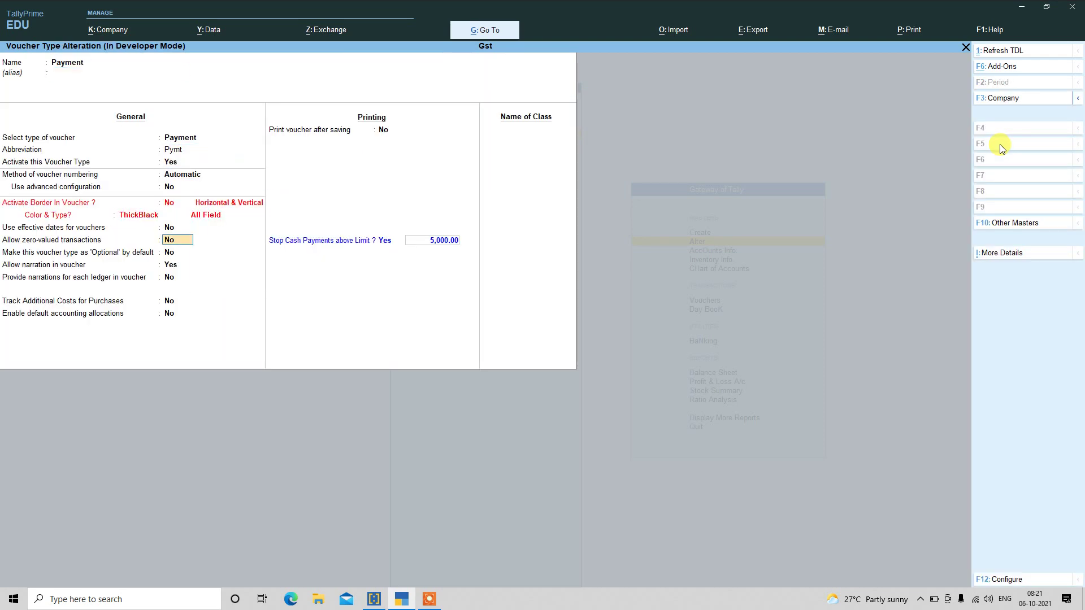
pyautogui.press('Return')
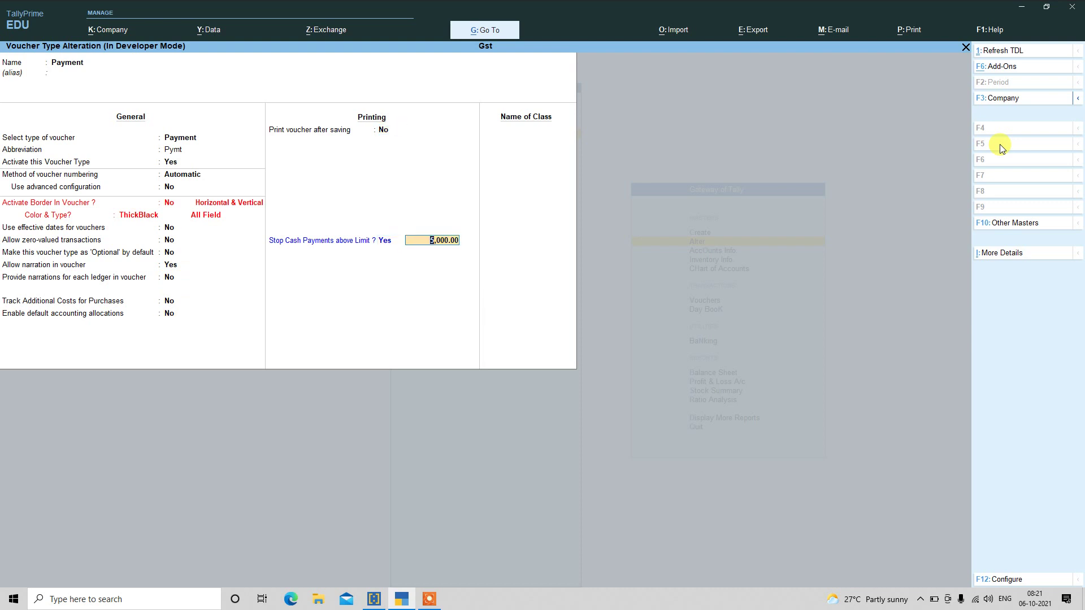
pyautogui.write('50000')
pyautogui.press('Return')
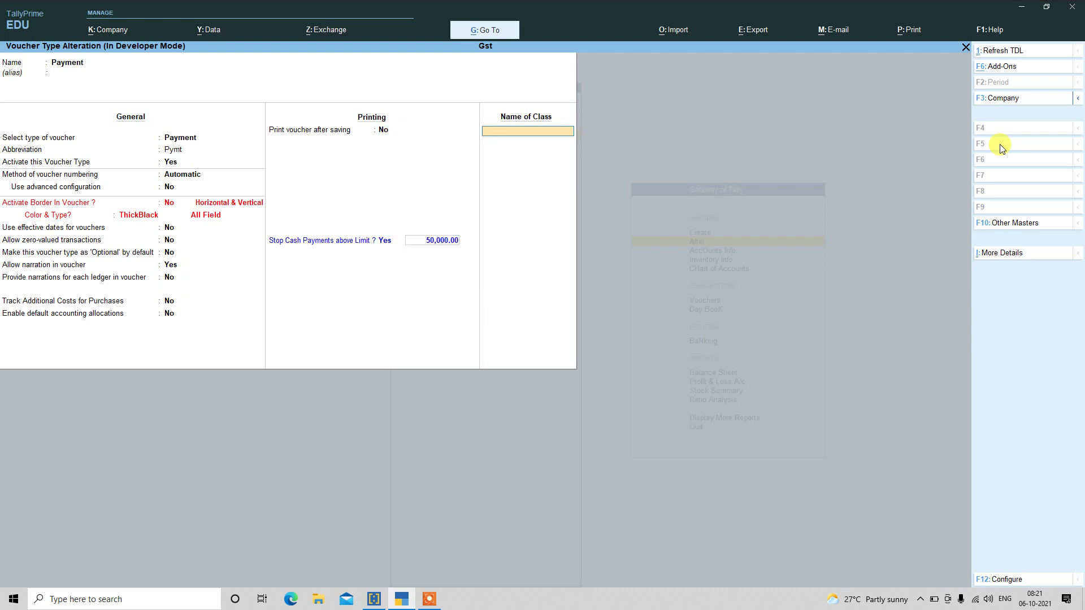
pyautogui.press('ctrl')
pyautogui.hotkey('ctrl', 'a')
pyautogui.press('Escape')
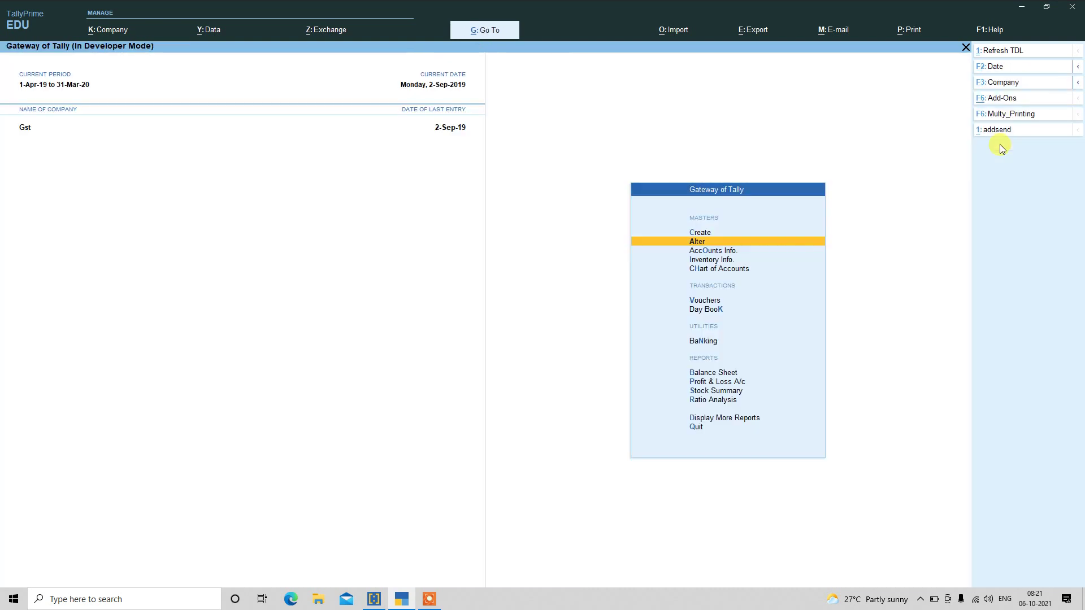
# Create a new Payment voucher with Cash as the account and Rent as the particulars ledger.
pyautogui.write('v')
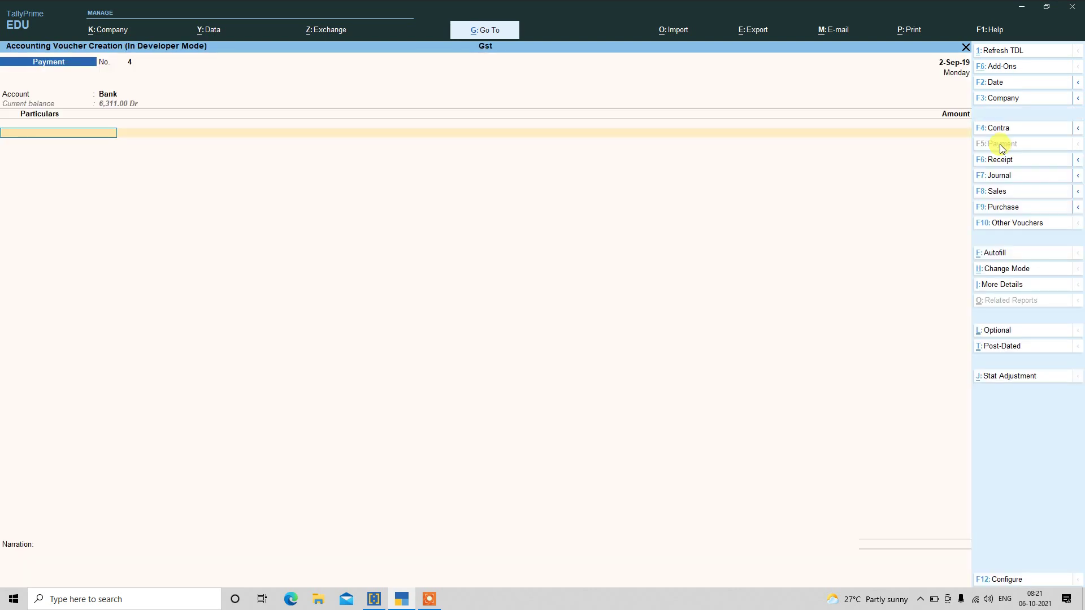
pyautogui.write('C')
pyautogui.press('Return')
pyautogui.write('Ren')
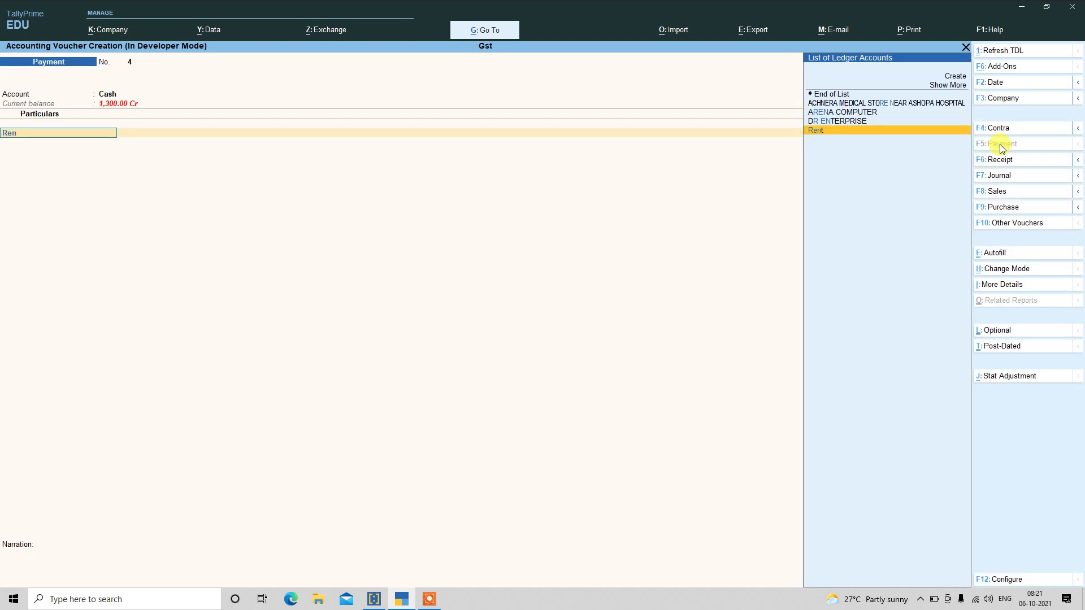
pyautogui.press('Return')
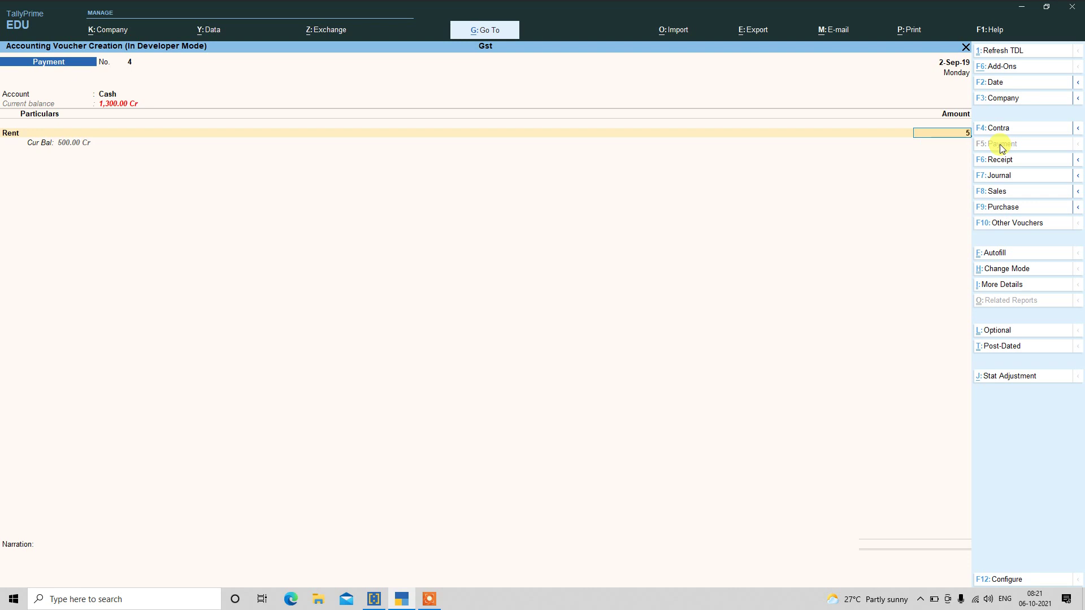
# Enter 50,000 as the Rent amount and save the cash payment voucher without a narration.
pyautogui.write('50,000')
pyautogui.press('Return')
pyautogui.press('Return')
pyautogui.press('Return')
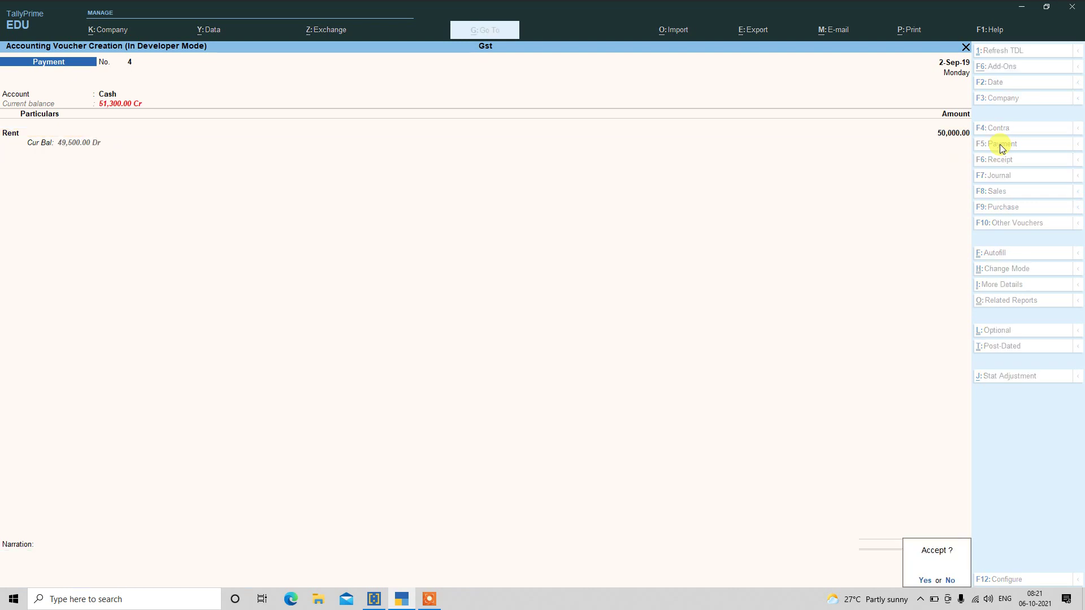
pyautogui.press('Return')
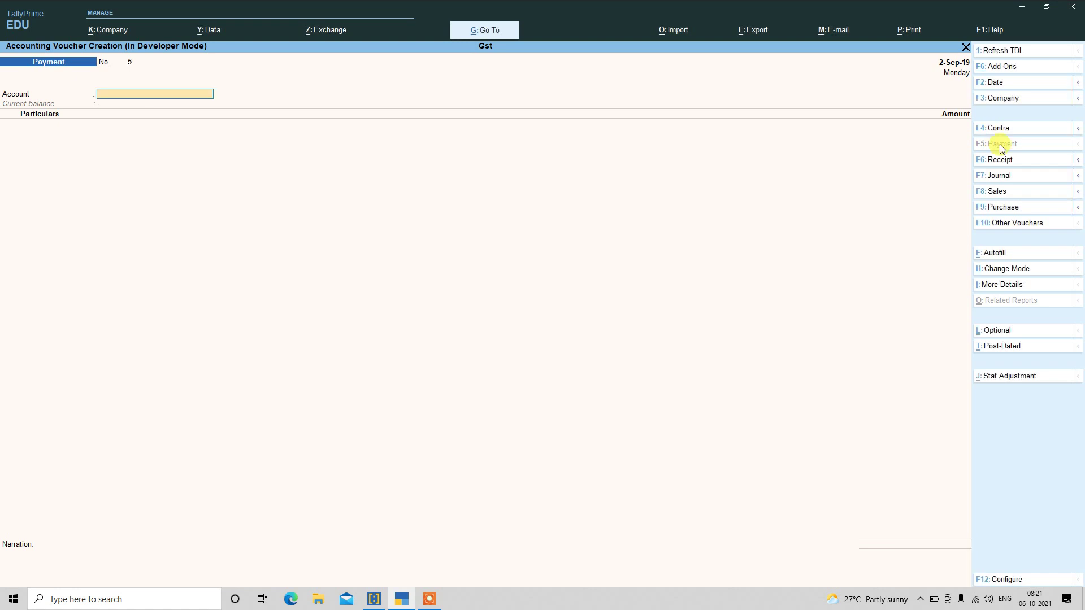
# Choose Cash as the account and Rent as the particulars ledger in Payment voucher 5.
pyautogui.press('Down')
pyautogui.press('Down')
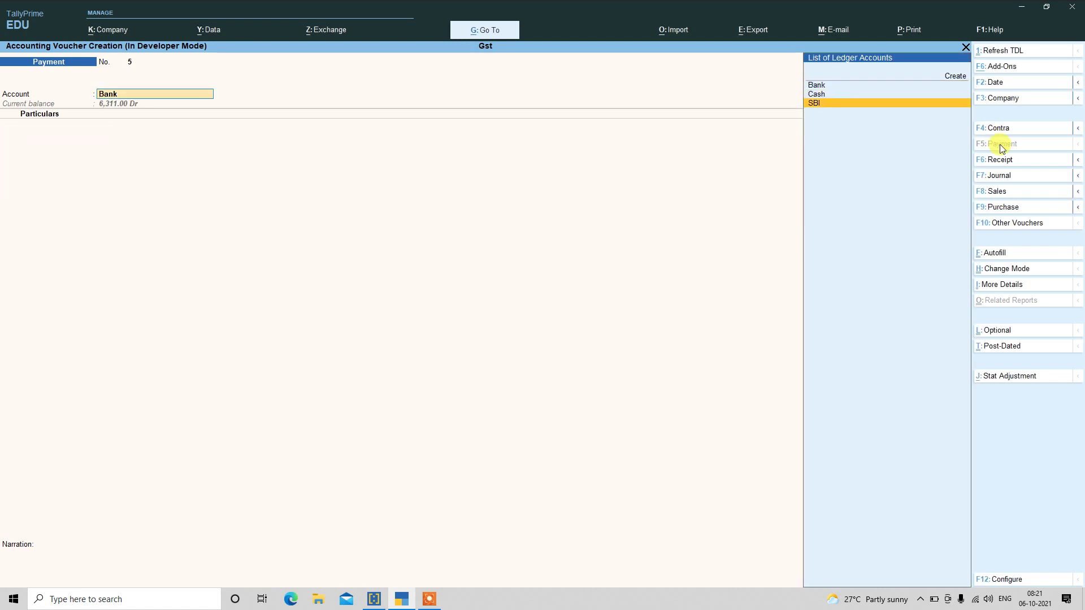
pyautogui.press('Up')
pyautogui.press('Return')
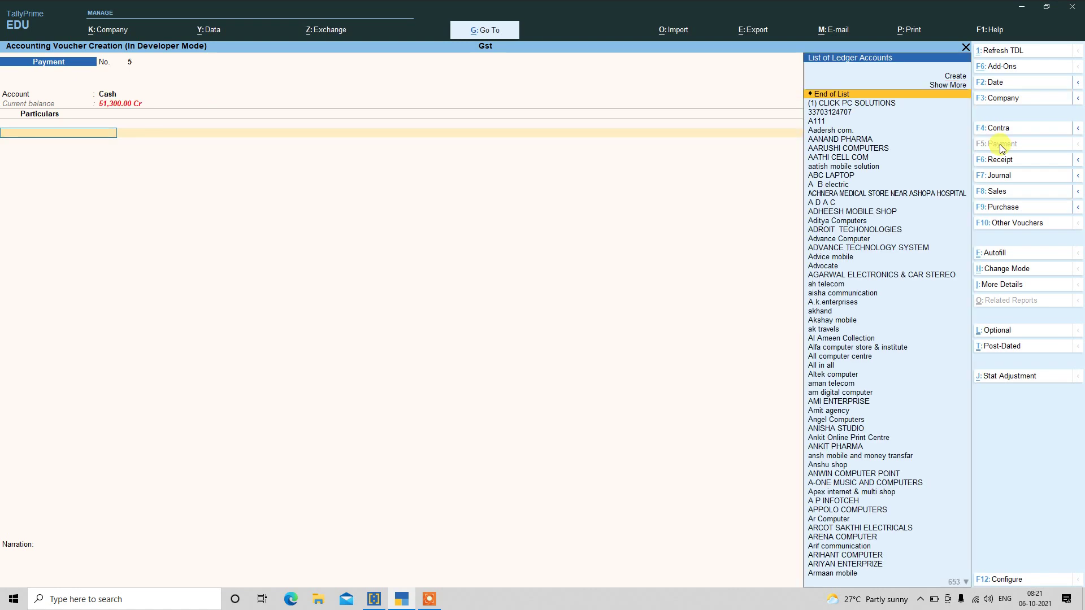
pyautogui.write('rent')
pyautogui.press('Return')
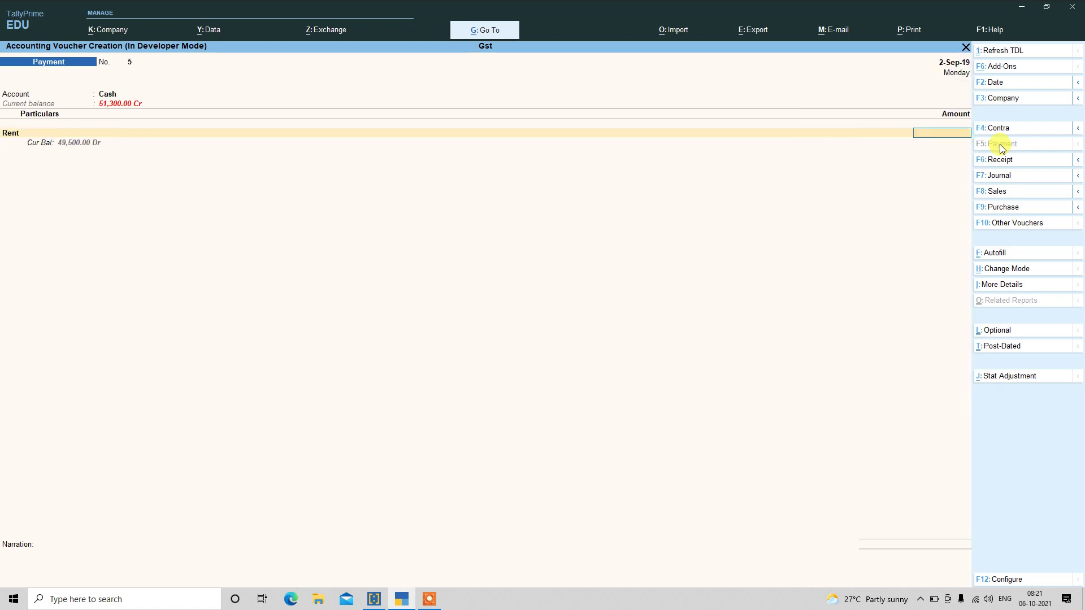
# Try to save the cash payment with a Rent amount of 50,001, and discard the voucher to return to the Gateway of Tally.
pyautogui.write('500001')
pyautogui.press('BackSpace')
pyautogui.press('BackSpace')
pyautogui.press('BackSpace')
pyautogui.press('BackSpace')
pyautogui.press('BackSpace')
pyautogui.press('BackSpace')
pyautogui.write('5001')
pyautogui.press('BackSpace')
pyautogui.press('BackSpace')
pyautogui.write('001')
pyautogui.press('Return')
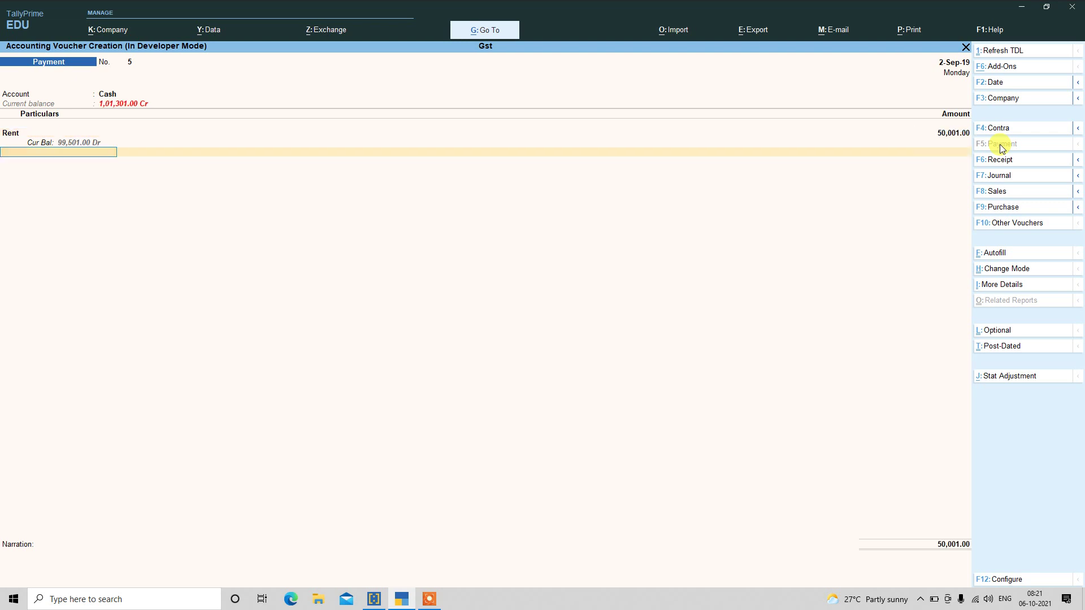
pyautogui.press('Return')
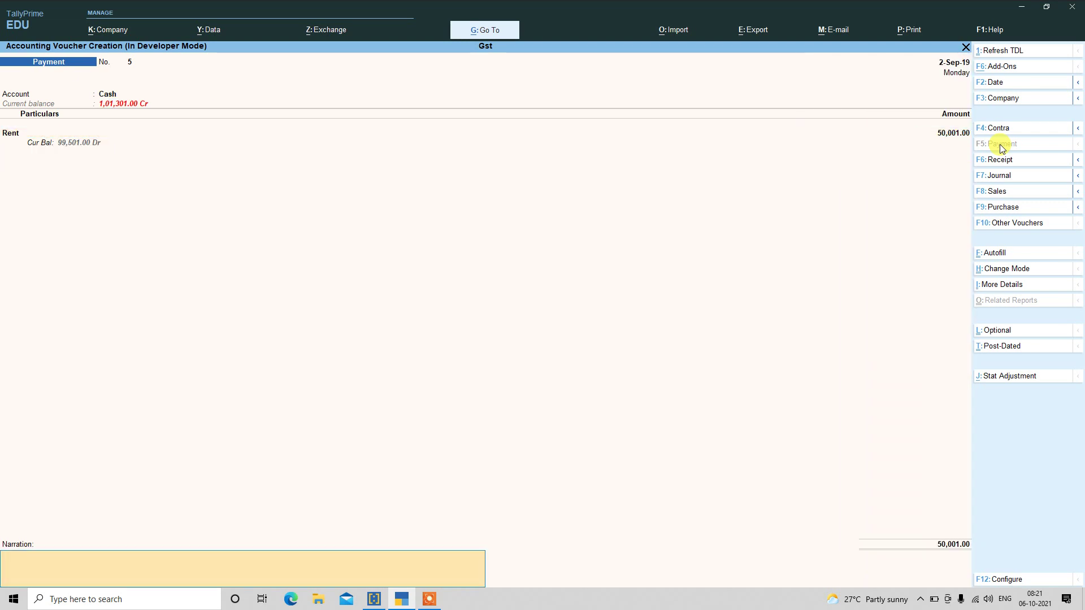
pyautogui.press('Return')
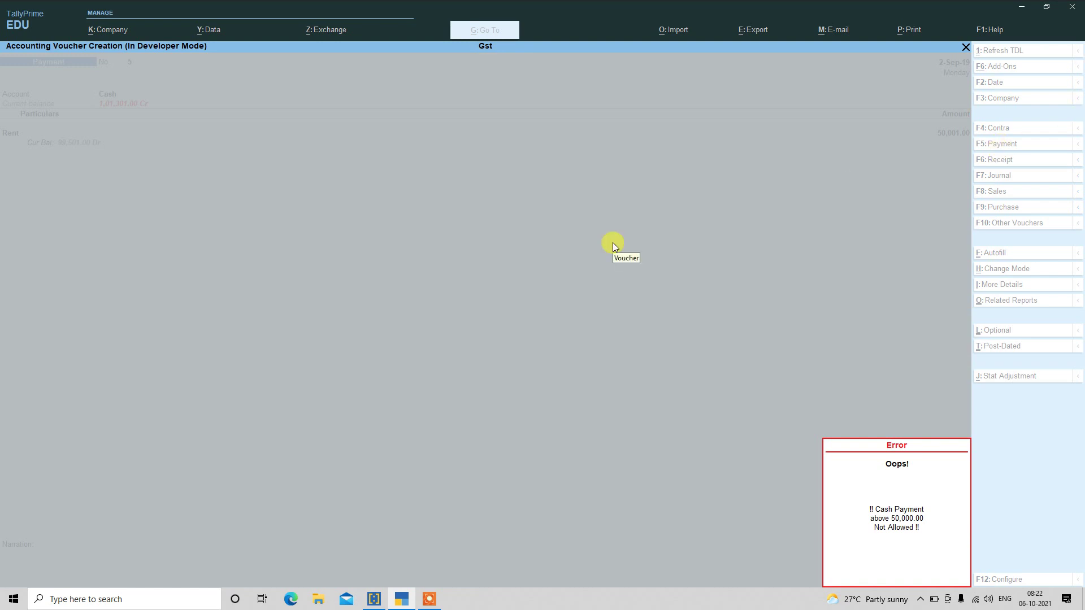
pyautogui.press('Escape')
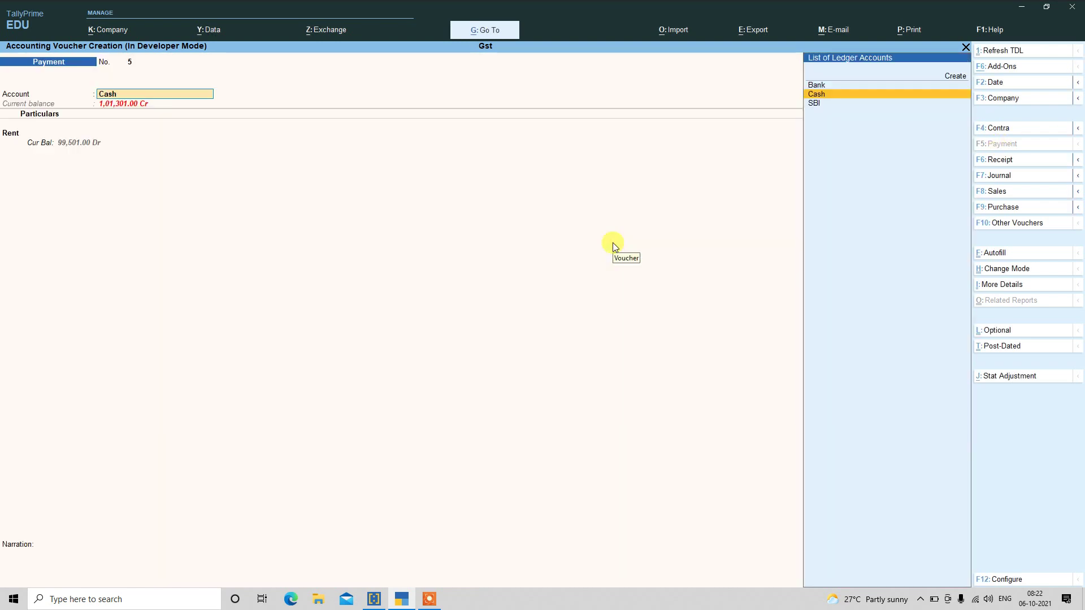
pyautogui.press('BackSpace')
pyautogui.press('Escape')
pyautogui.press('Escape')
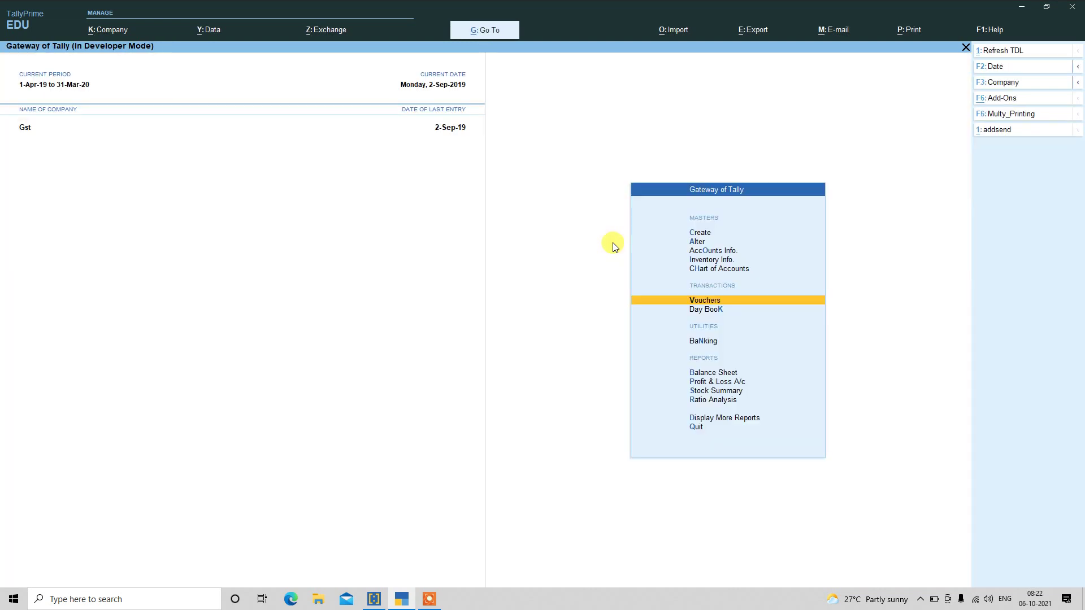